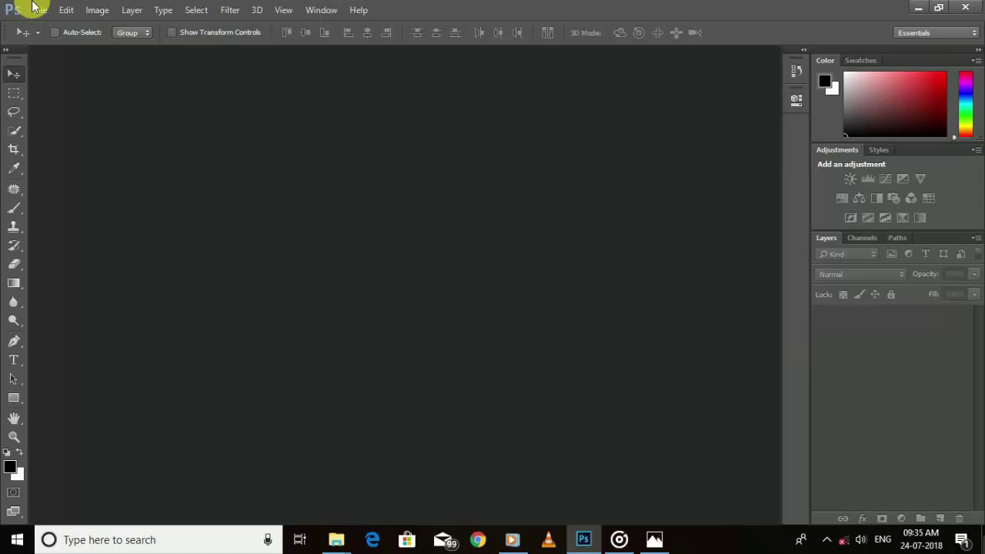
- Open the boy's photo, the red wall and the white image together from Desktop/topday
left_click(34, 9)
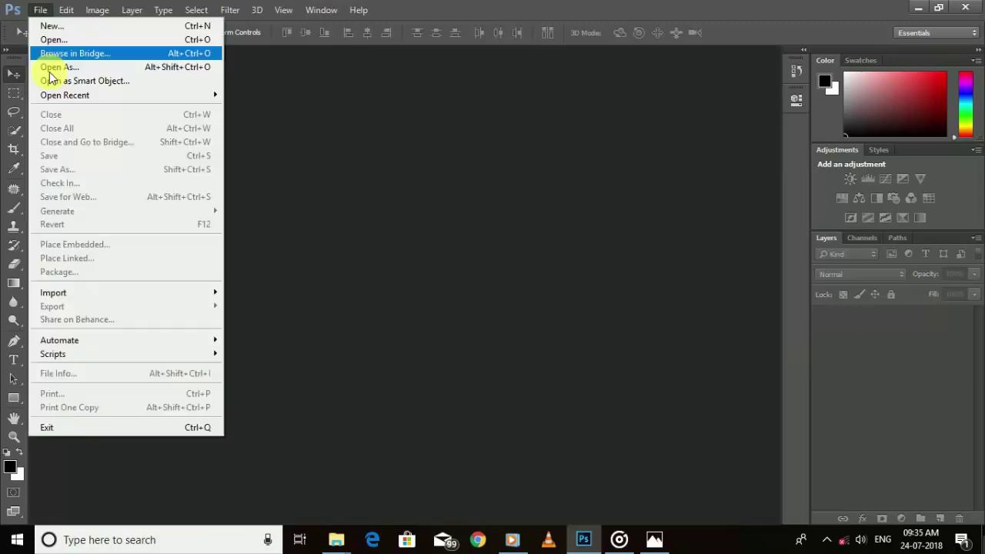
left_click(58, 37)
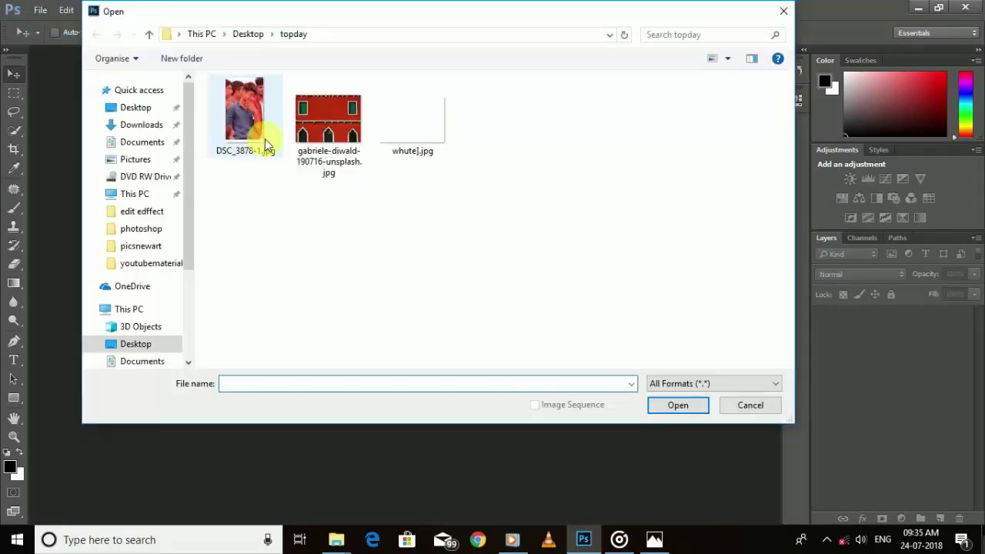
left_click_drag(265, 139, 457, 188)
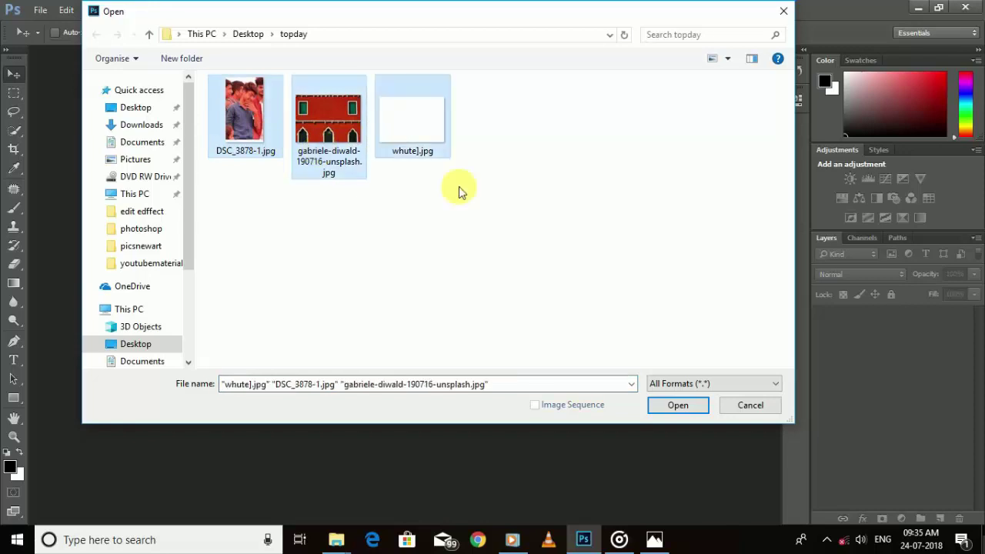
left_click(701, 408)
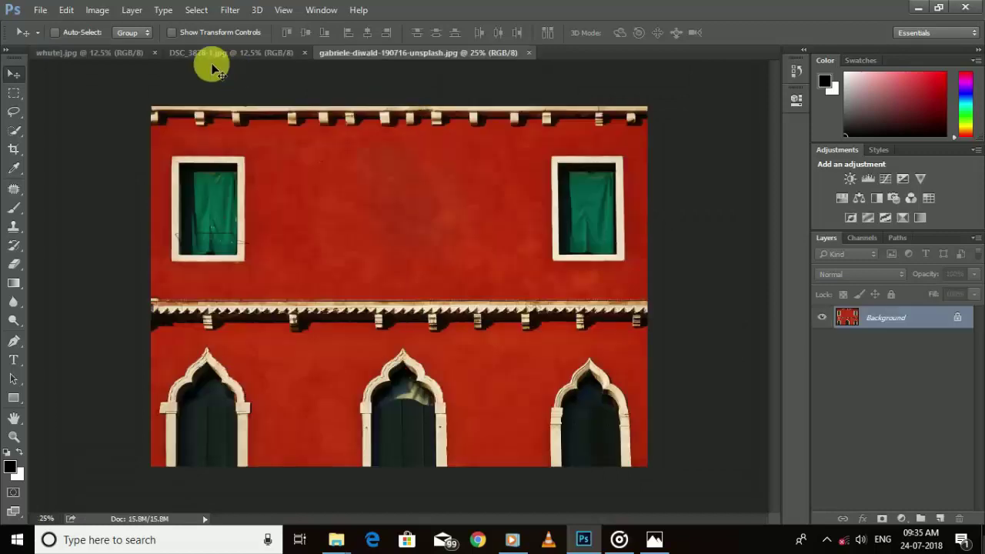
- Move the DSC_3878-1.jpg tab to first place, zoom in, and duplicate its Background as Layer 1
left_click(257, 53)
left_click(102, 47)
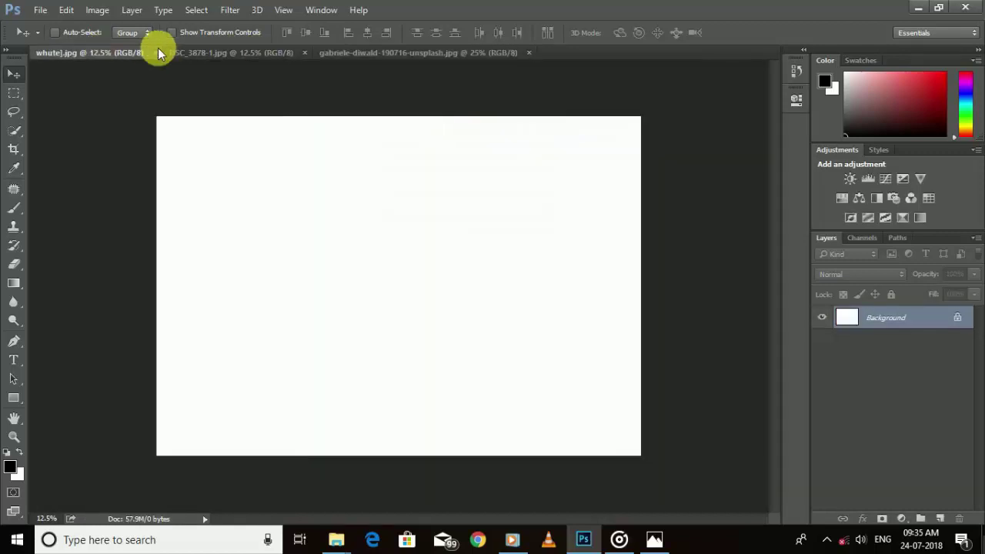
left_click_drag(191, 48, 48, 57)
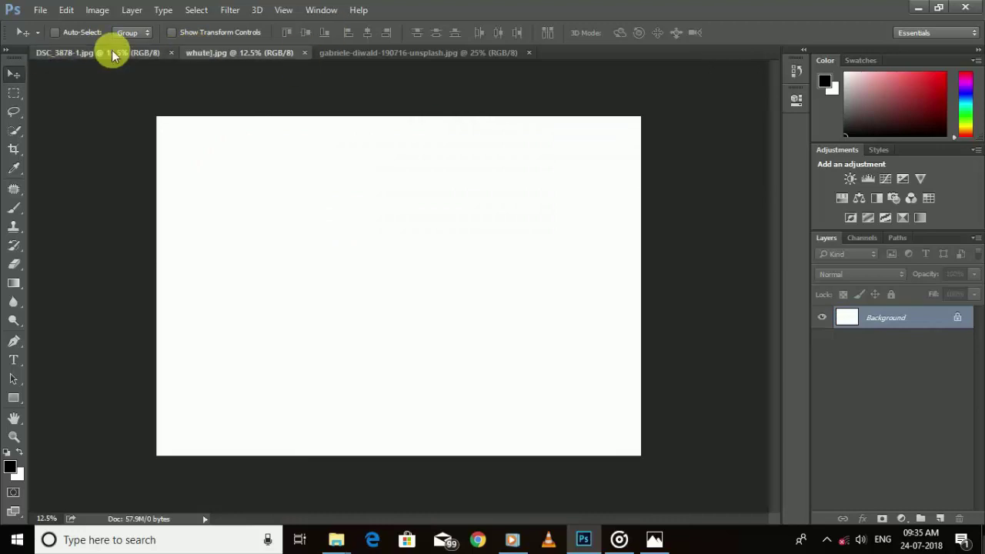
left_click(111, 52)
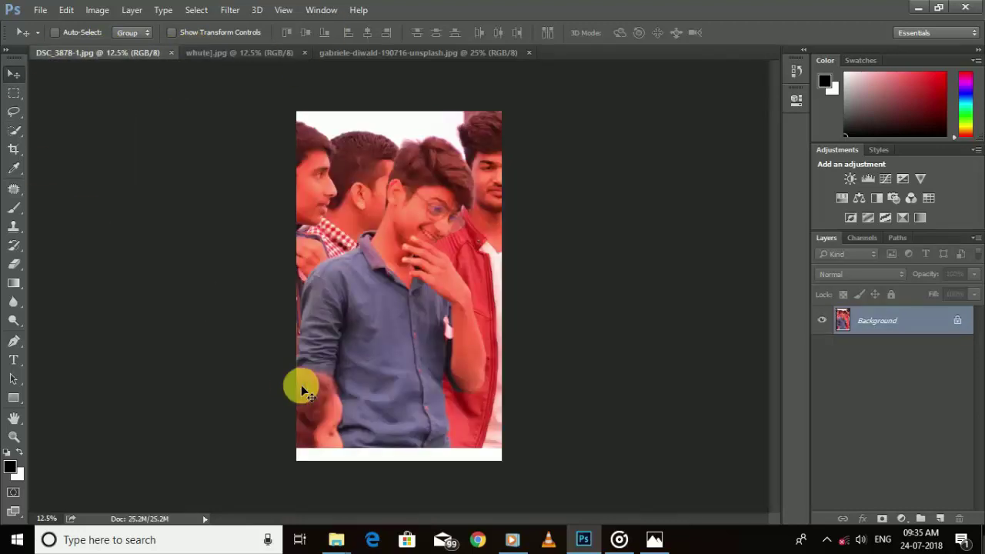
key("ctrl+plus")
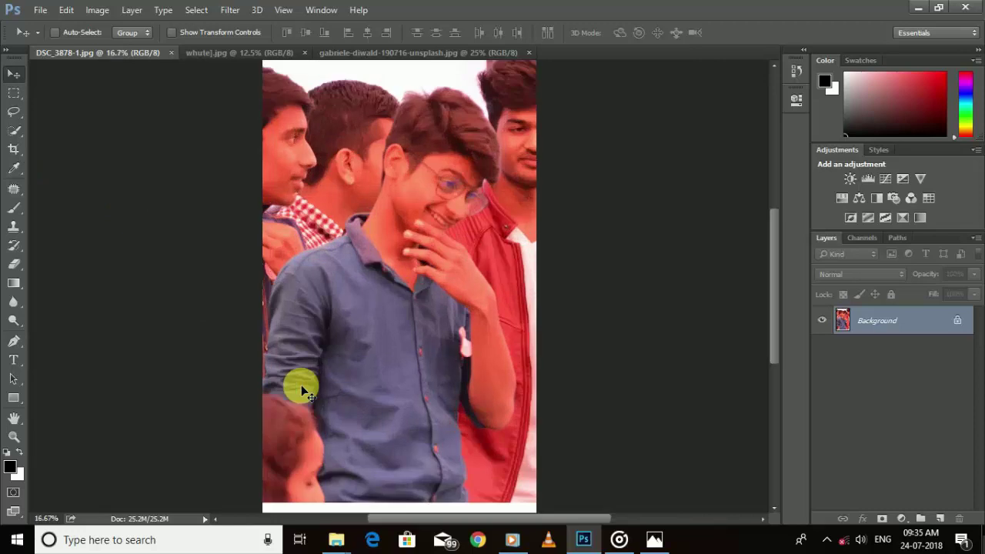
key("ctrl+j")
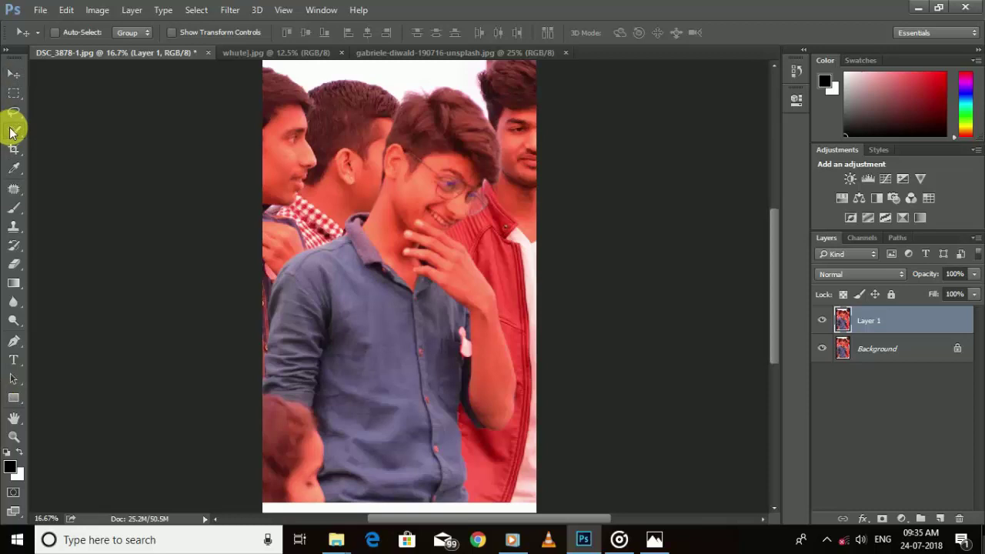
- With an enlarged Quick Selection brush, select the boy's hair
left_click(13, 130)
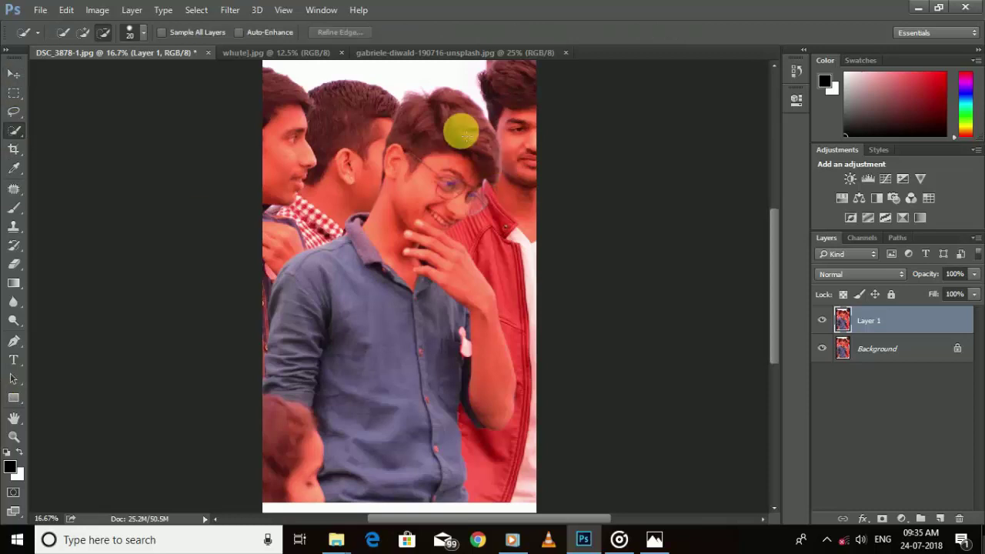
key("bracketright")
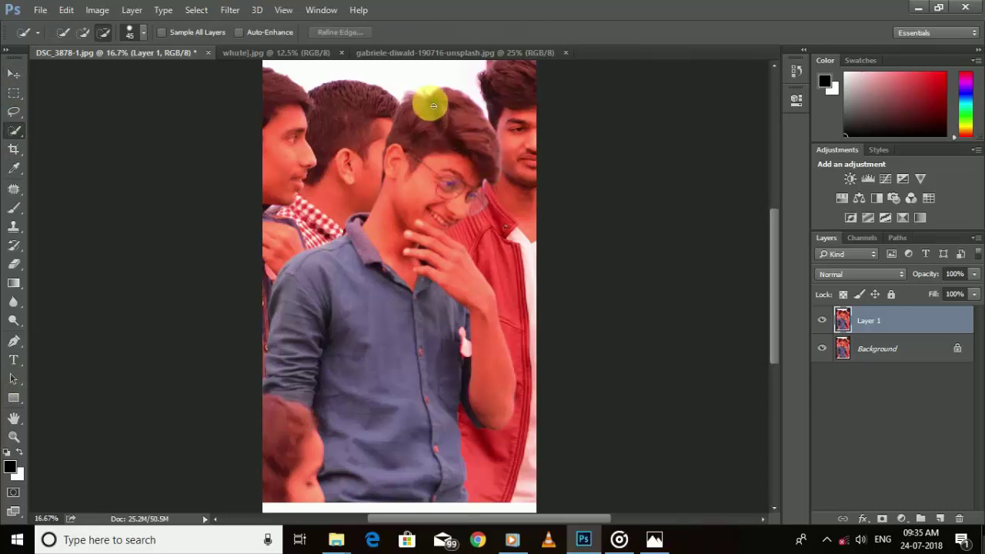
scroll(431, 104, "up", 3)
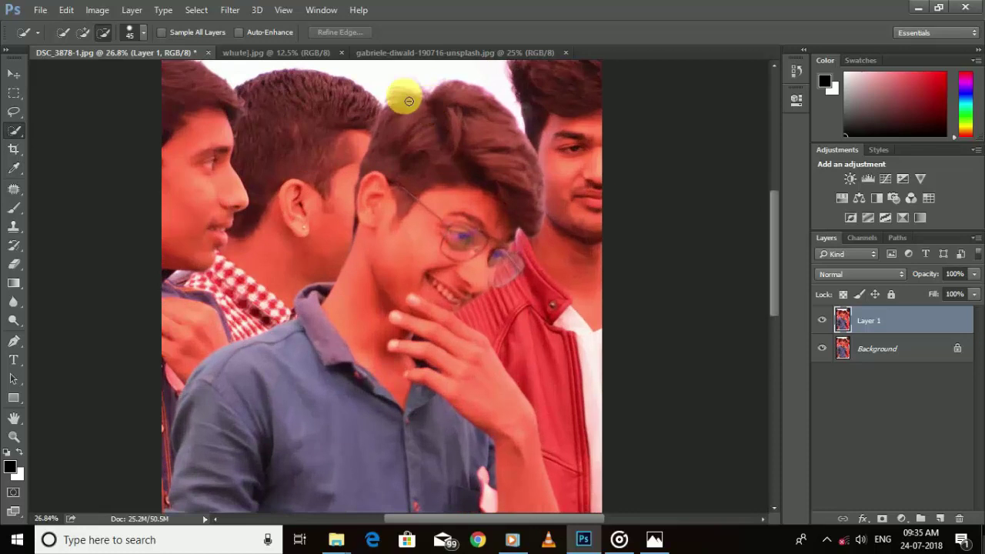
mouse_move(409, 101)
left_mouse_down()
mouse_move(408, 192)
mouse_move(400, 181)
mouse_move(391, 216)
left_mouse_up()
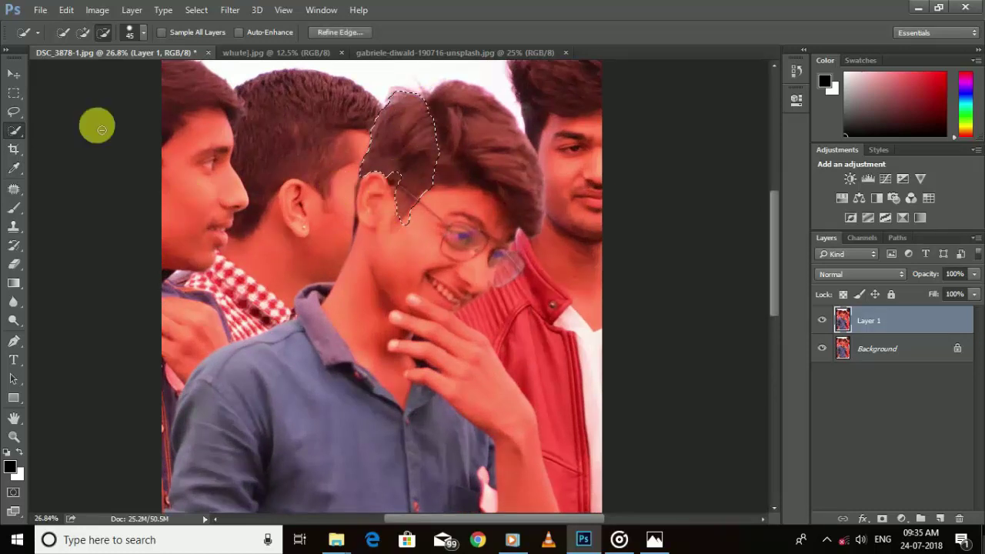
- Add the ear and neck to the selection, then trim the edge at the hair by the ear
left_click(82, 34)
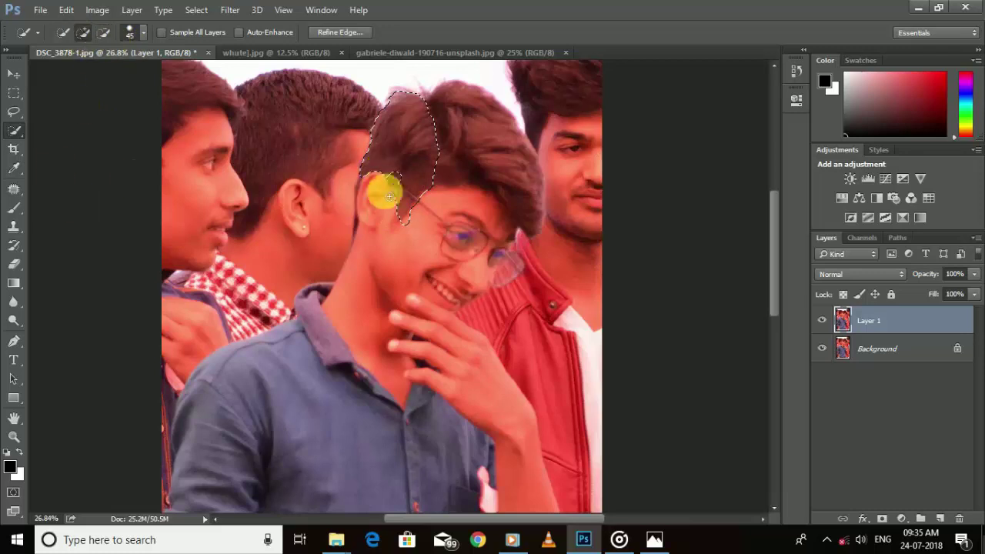
mouse_move(382, 191)
left_mouse_down()
mouse_move(369, 289)
mouse_move(330, 358)
mouse_move(398, 223)
mouse_move(392, 168)
mouse_move(400, 188)
left_mouse_up()
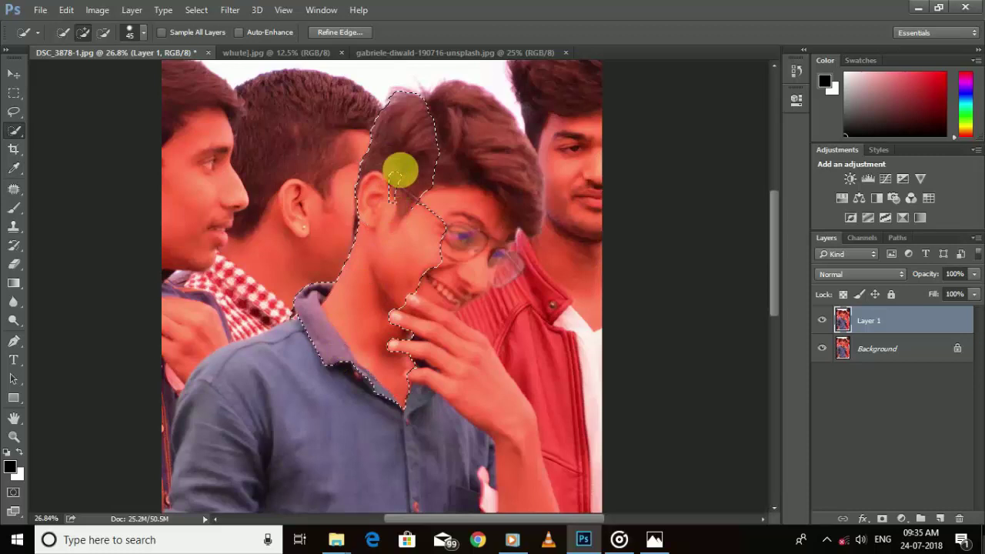
left_click(105, 33)
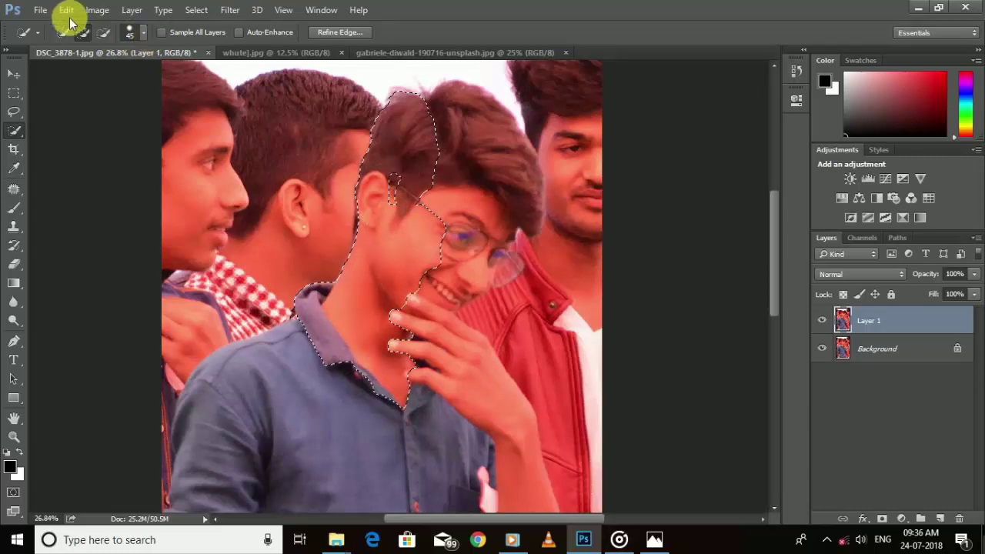
mouse_move(432, 166)
left_mouse_down()
mouse_move(402, 183)
mouse_move(393, 208)
mouse_move(395, 161)
mouse_move(399, 206)
mouse_move(402, 159)
mouse_move(444, 110)
mouse_move(472, 110)
mouse_move(486, 137)
mouse_move(437, 202)
mouse_move(475, 239)
mouse_move(468, 171)
mouse_move(422, 139)
mouse_move(497, 175)
mouse_move(528, 207)
mouse_move(487, 248)
mouse_move(549, 239)
left_mouse_up()
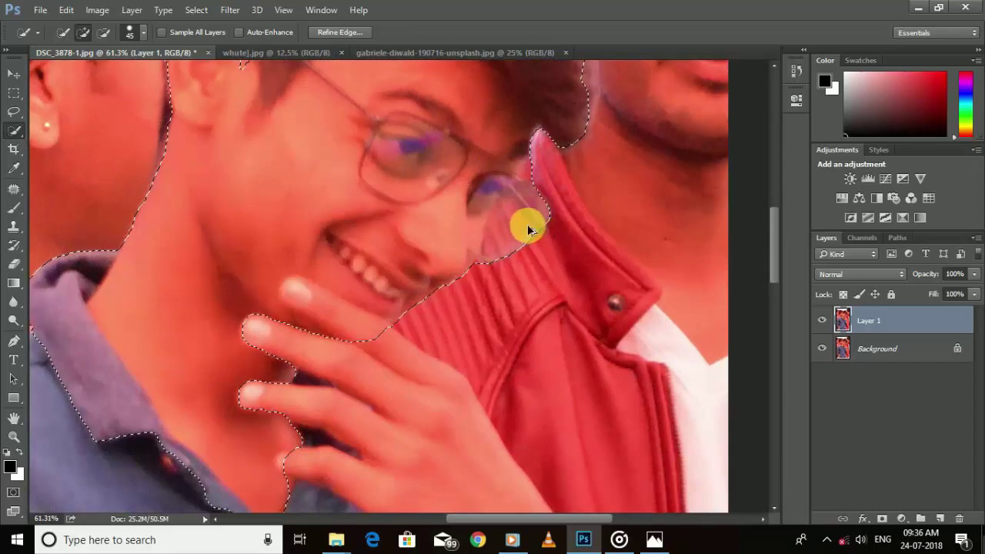
- Zoom in on the glasses and refine the selection edge there with a smaller brush
left_click(528, 228, "ctrl")
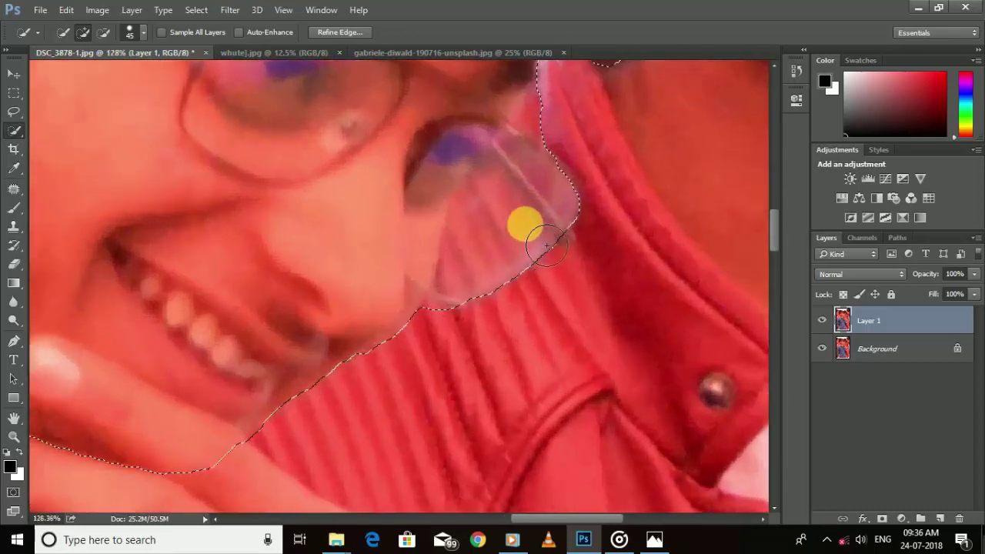
key("bracketleft")
key("bracketleft")
mouse_move(564, 240)
left_mouse_down()
mouse_move(574, 244)
mouse_move(543, 262)
mouse_move(588, 231)
mouse_move(575, 265)
mouse_move(455, 343)
mouse_move(488, 324)
mouse_move(474, 292)
mouse_move(488, 347)
mouse_move(469, 327)
mouse_move(457, 282)
mouse_move(471, 341)
left_mouse_up()
- Subtract the strip beside the ear, then add the hair strip back with a bigger brush
left_click(103, 32)
scroll(471, 341, "down", 2)
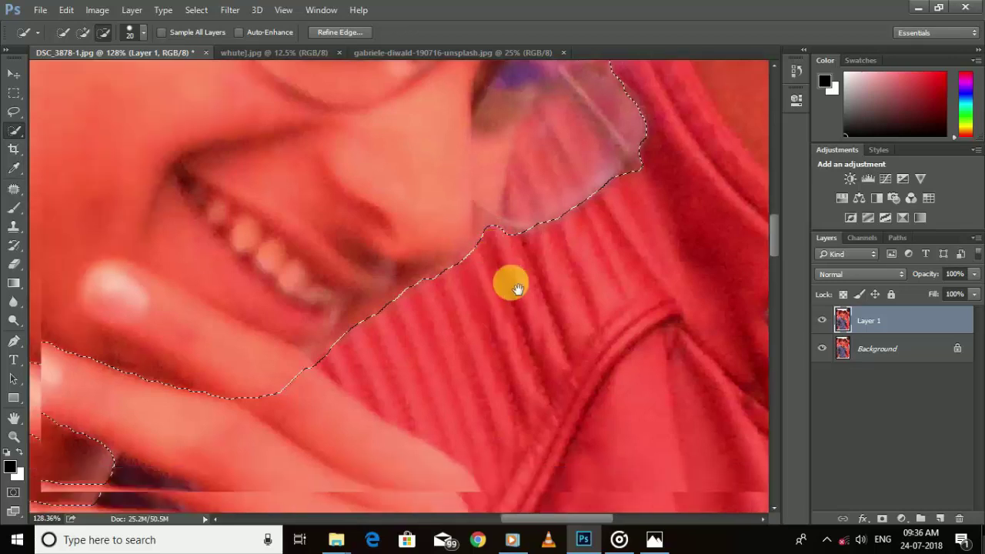
scroll(481, 288, "down", 2)
scroll(485, 279, "down", 1)
scroll(485, 279, "down", 2)
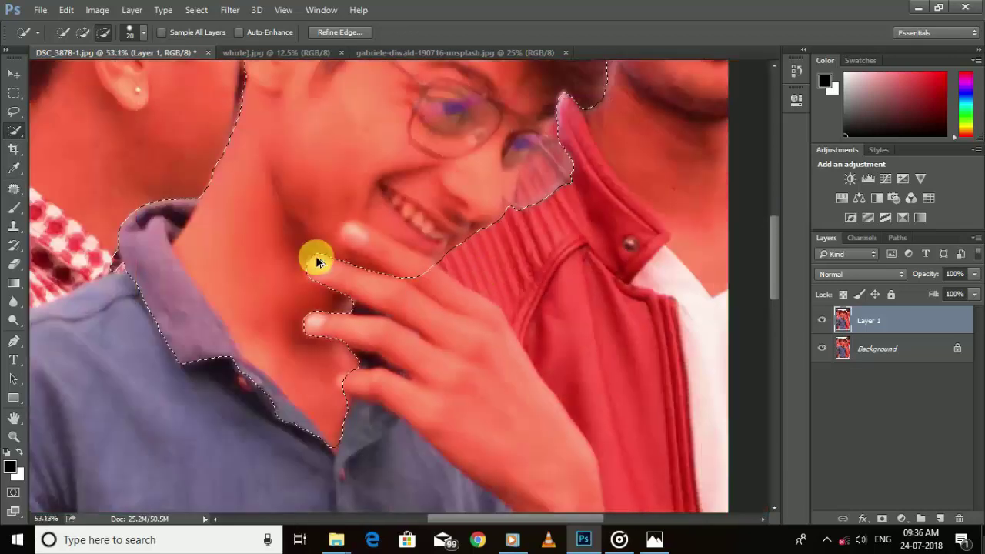
scroll(319, 259, "down", 1)
scroll(402, 297, "down", 1)
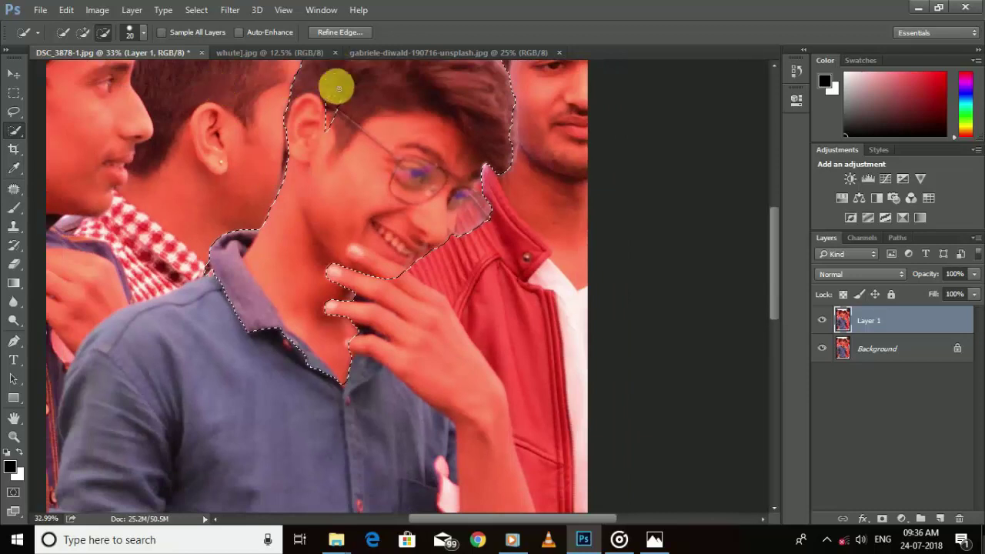
left_click_drag(334, 84, 331, 123)
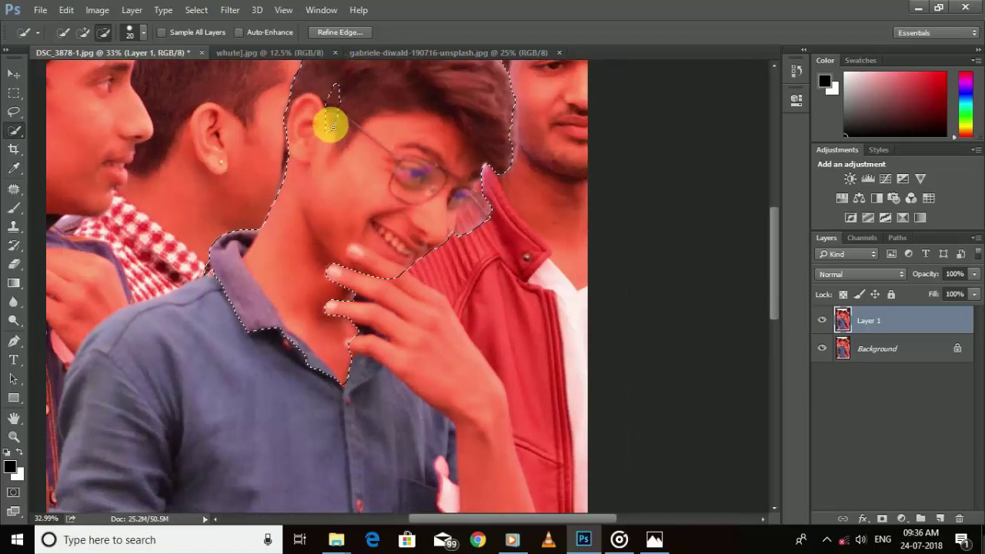
left_click(84, 32)
key("bracketright")
key("bracketright")
key("bracketright")
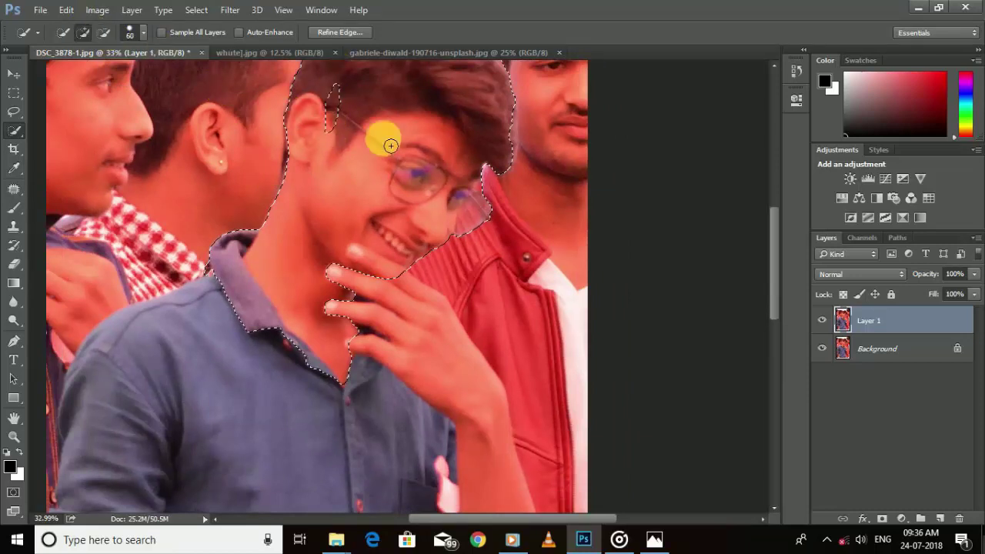
key("bracketright")
left_click_drag(336, 82, 341, 185)
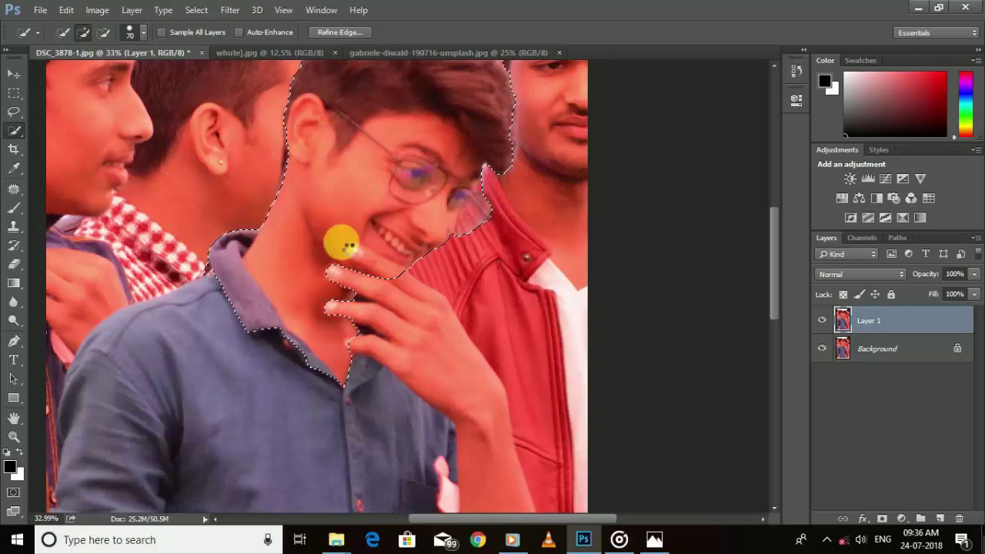
- Enlarge the brush and extend the selection down over the boy's shirt
scroll(342, 235, "down", 1)
scroll(323, 201, "down", 1)
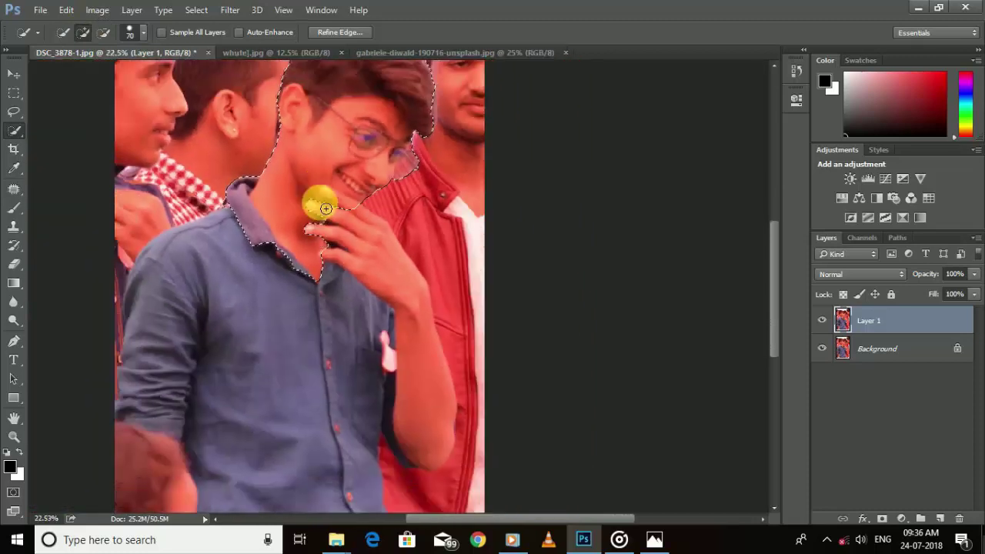
key("bracketright")
key("bracketright")
key("bracketright")
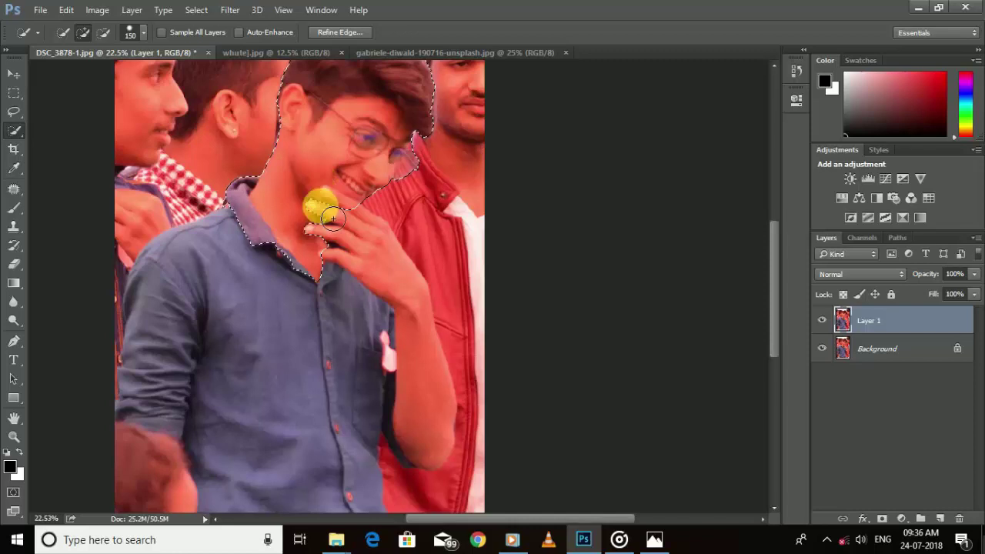
left_click_drag(321, 202, 256, 236)
scroll(256, 236, "up", 1)
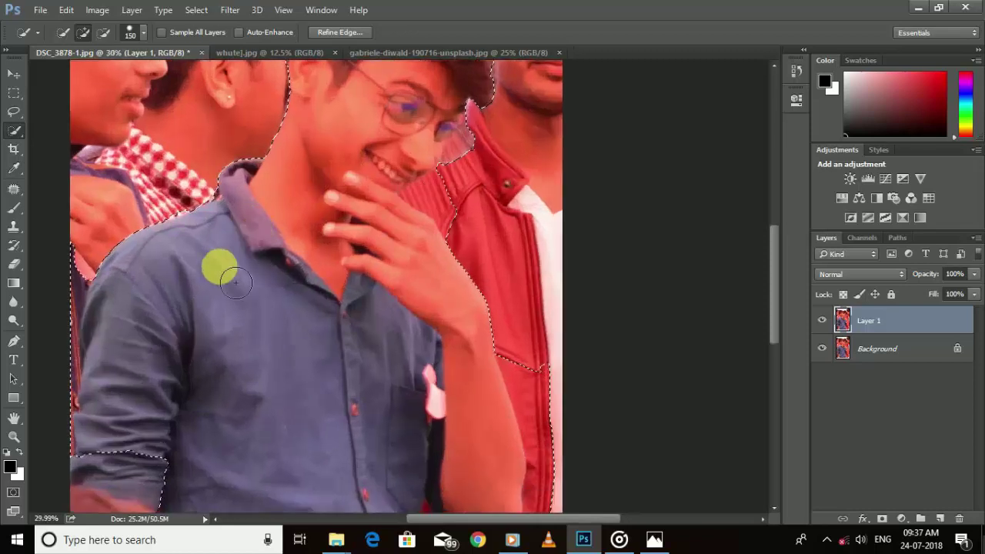
- Add the upper-left shoulder and remove the neighbouring checkered shirt from the selection
left_click_drag(220, 269, 285, 215)
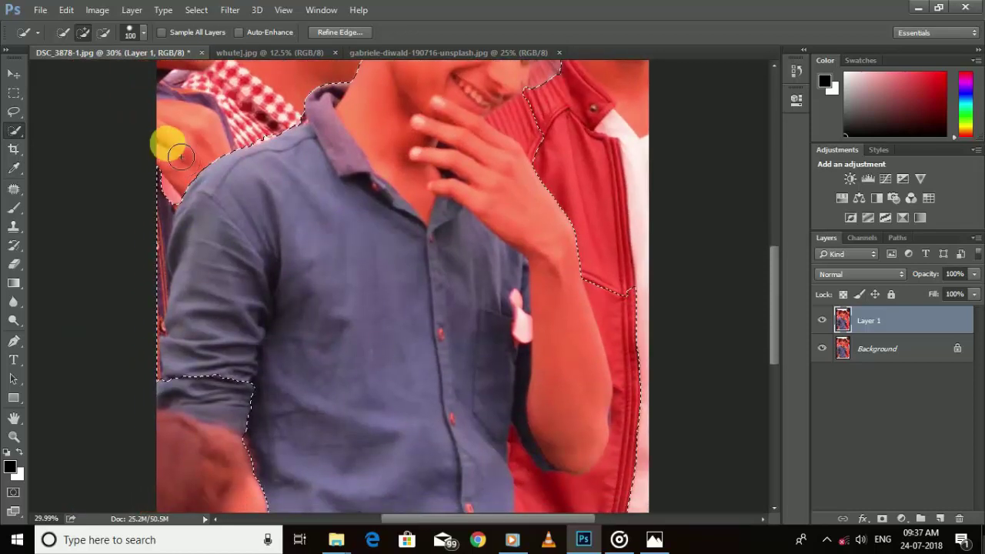
key("bracketleft")
left_click_drag(180, 157, 154, 205)
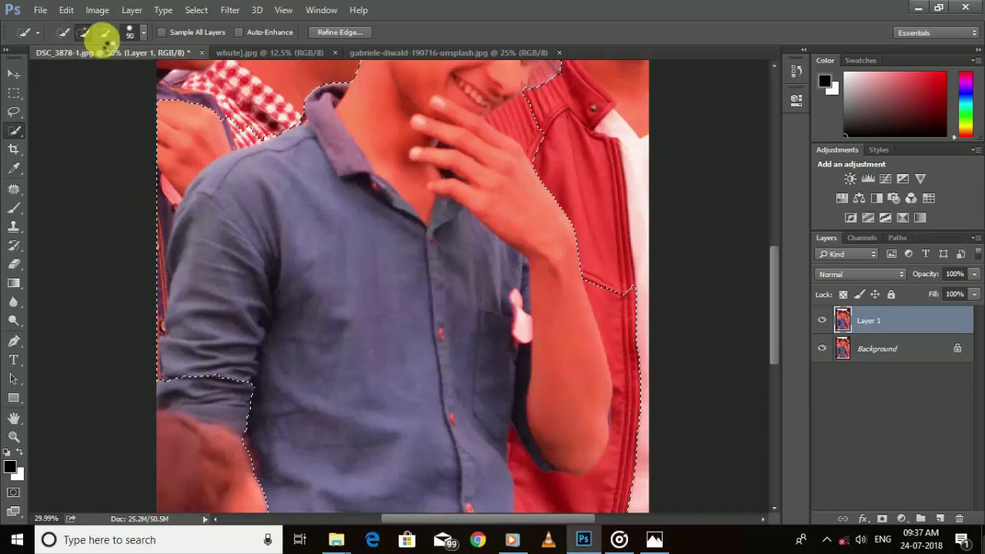
left_click(106, 36)
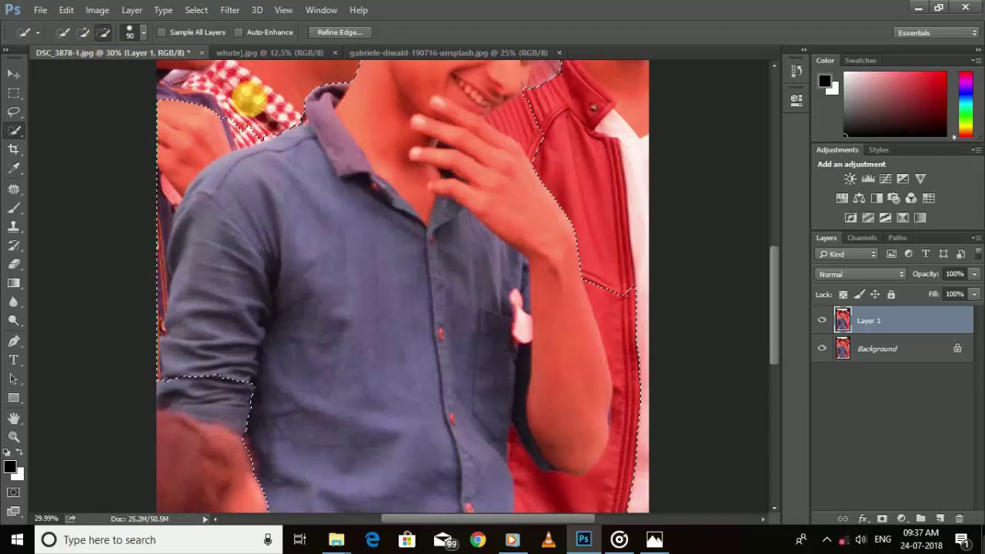
mouse_move(246, 97)
left_mouse_down()
mouse_move(145, 237)
mouse_move(169, 179)
mouse_move(160, 419)
left_mouse_up()
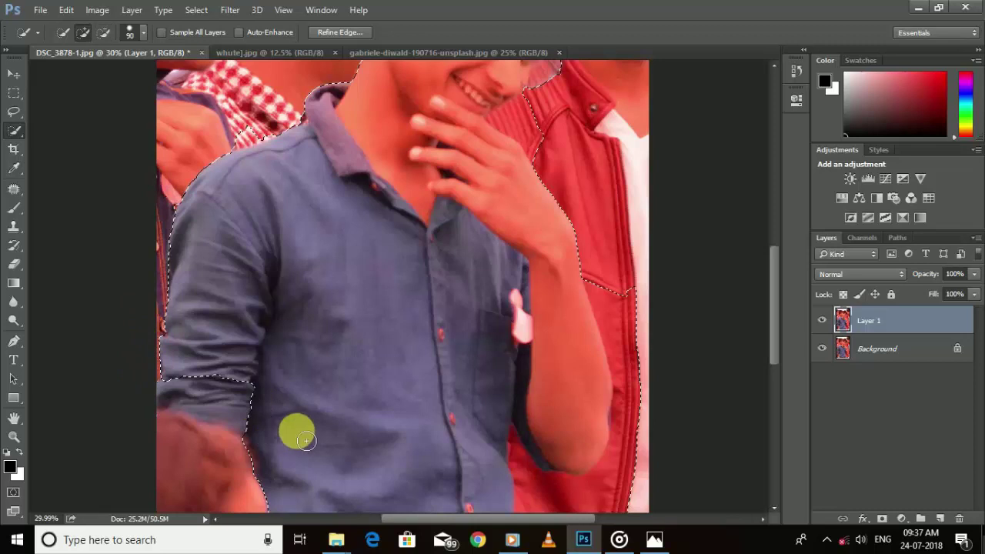
mouse_move(160, 419)
left_mouse_down()
mouse_move(304, 435)
mouse_move(287, 342)
mouse_move(308, 377)
mouse_move(297, 387)
mouse_move(308, 359)
mouse_move(285, 387)
left_mouse_up()
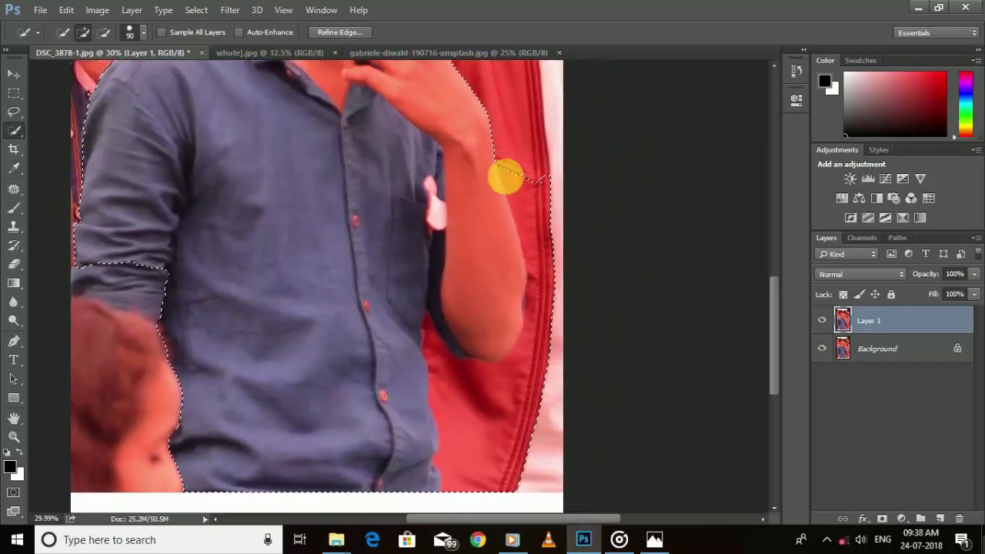
- Subtract the red cloth beside the right arm, trimming along the arm with a 35 px brush
mouse_move(521, 159)
left_mouse_down()
mouse_move(551, 202)
mouse_move(524, 193)
left_mouse_up()
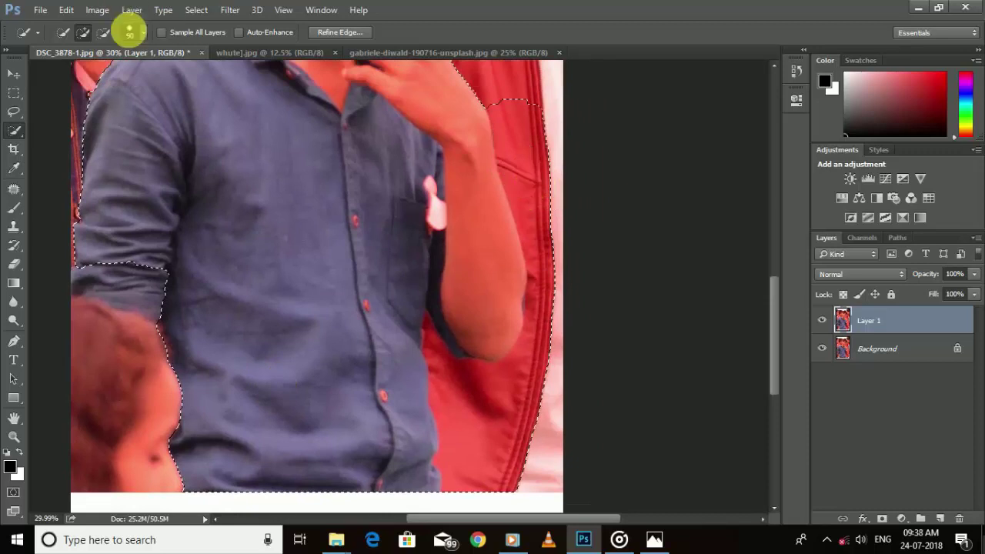
left_click(104, 33)
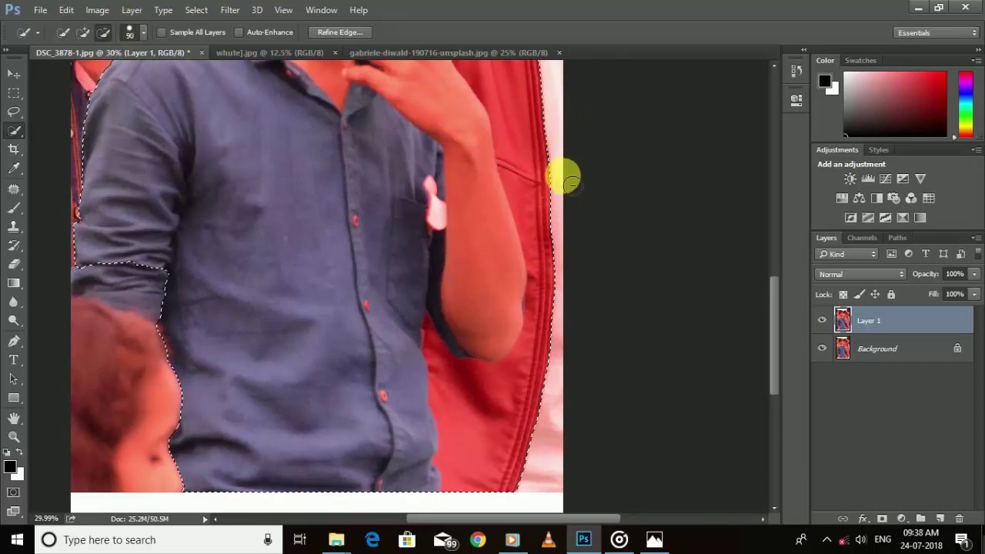
mouse_move(561, 184)
left_mouse_down()
mouse_move(479, 501)
mouse_move(449, 463)
left_mouse_up()
scroll(446, 461, "up", 3)
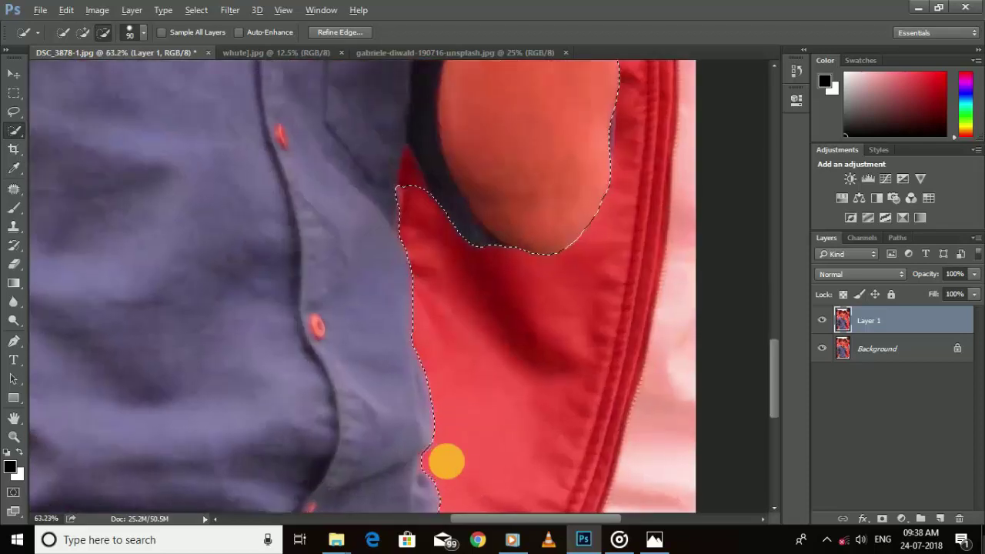
key("bracketleft")
key("bracketleft")
mouse_move(426, 297)
left_mouse_down()
mouse_move(416, 154)
mouse_move(403, 147)
mouse_move(430, 247)
left_mouse_up()
key("bracketleft")
key("bracketleft")
key("bracketleft")
- Remove the jacket near the boy's hand from the selection
scroll(421, 239, "down", 3)
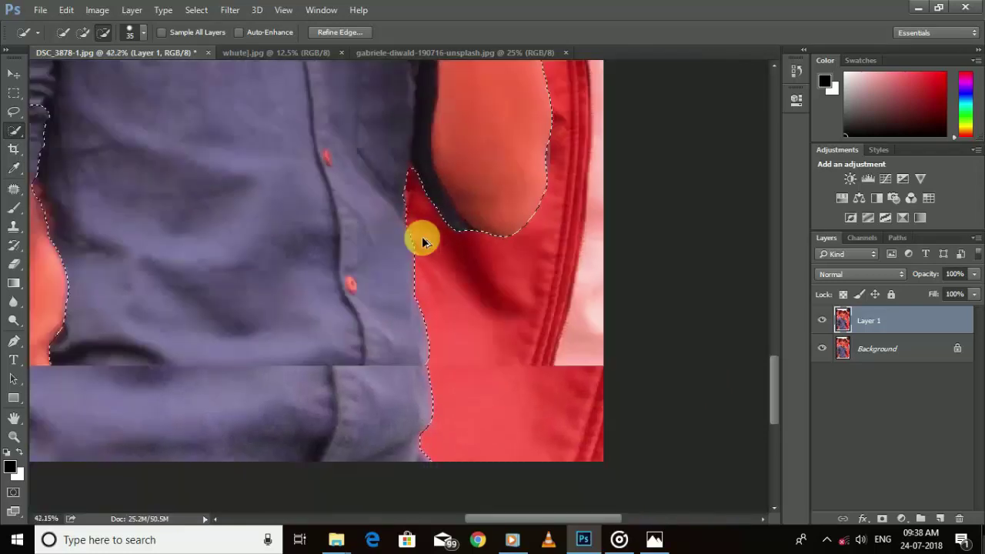
scroll(423, 243, "down", 3)
scroll(423, 240, "down", 2)
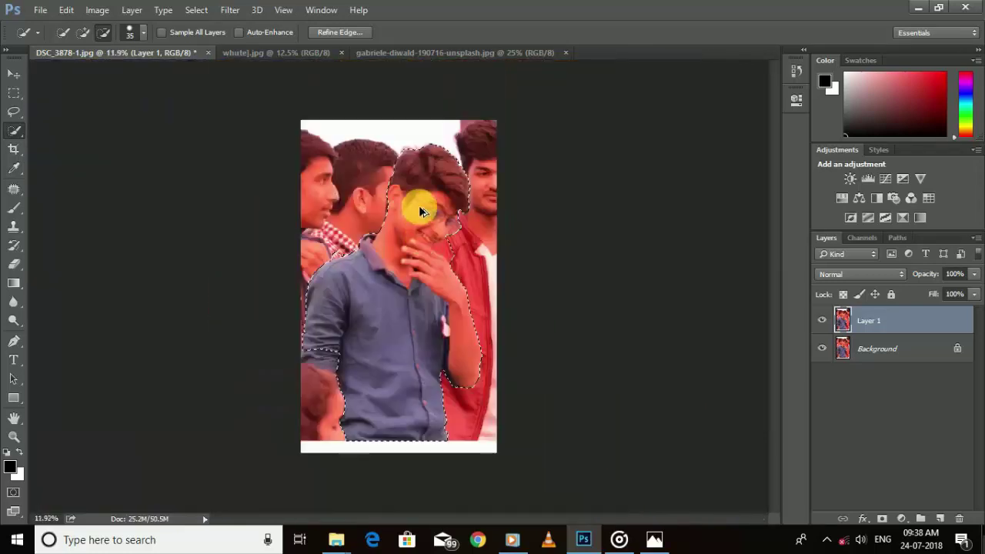
scroll(424, 319, "up", 3)
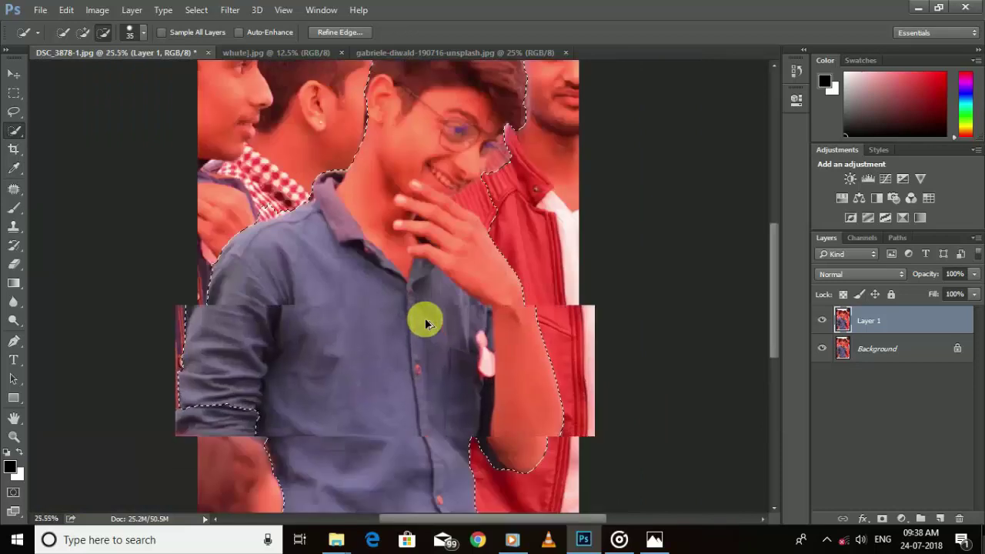
scroll(428, 307, "up", 2)
left_click_drag(435, 241, 382, 343)
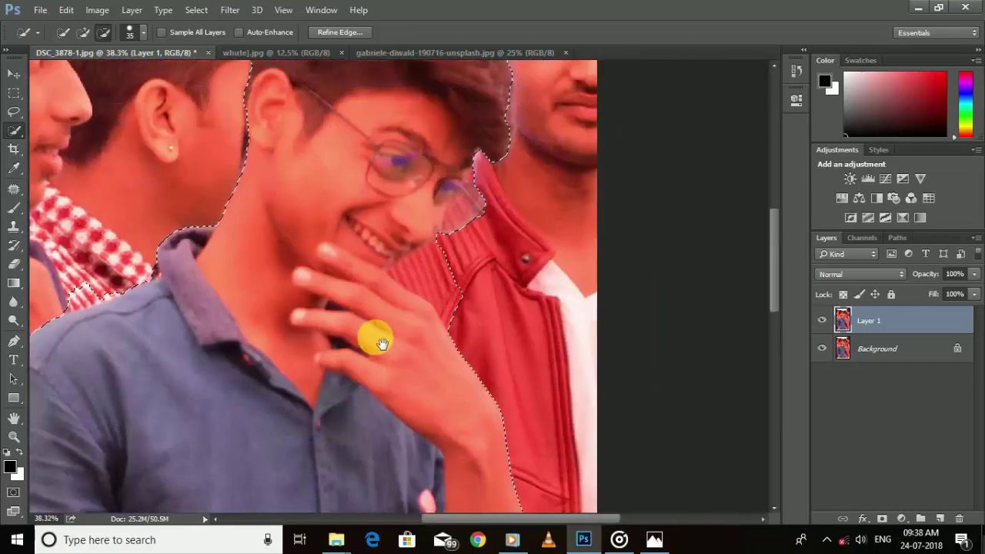
scroll(374, 338, "up", 3)
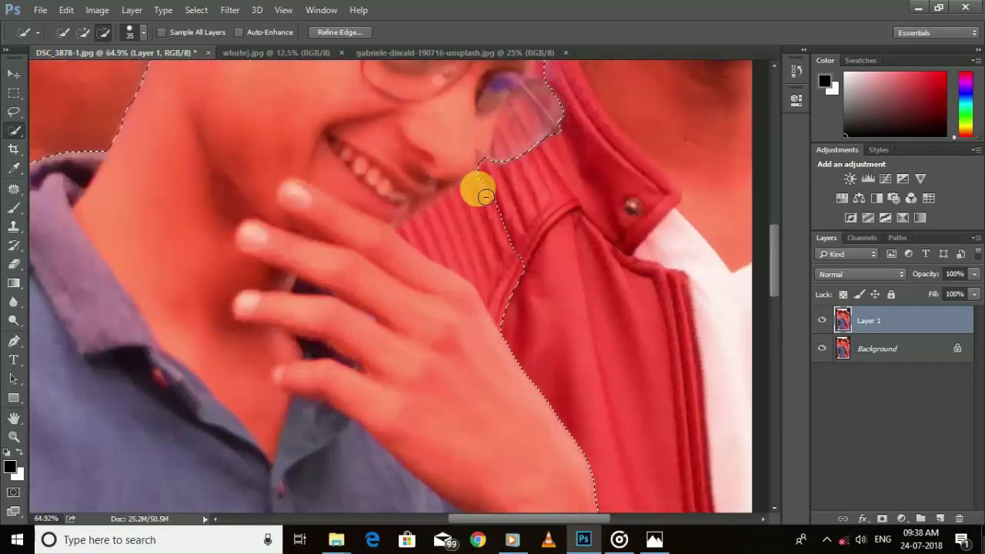
left_click_drag(473, 212, 441, 239)
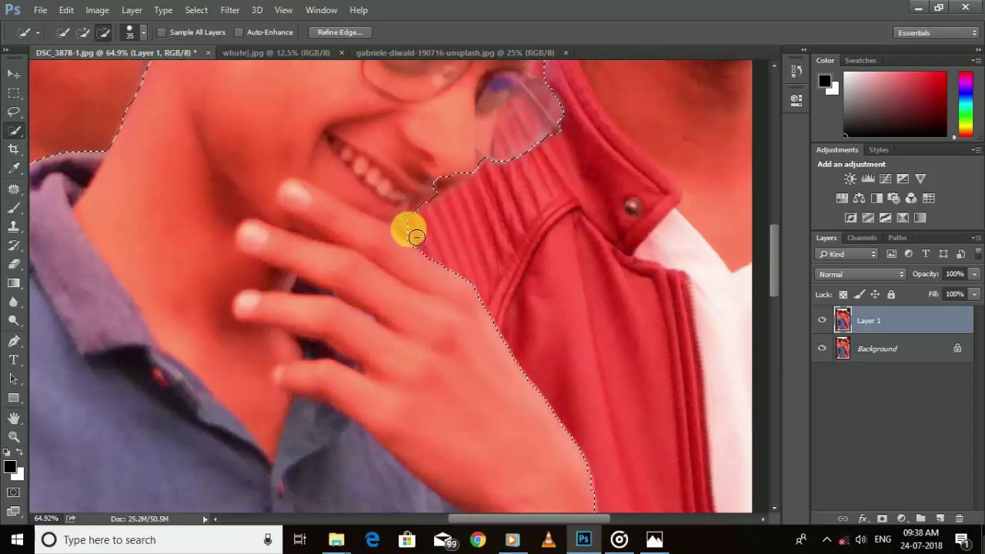
mouse_move(416, 236)
left_mouse_down()
mouse_move(520, 256)
mouse_move(468, 215)
mouse_move(467, 238)
mouse_move(463, 212)
left_mouse_up()
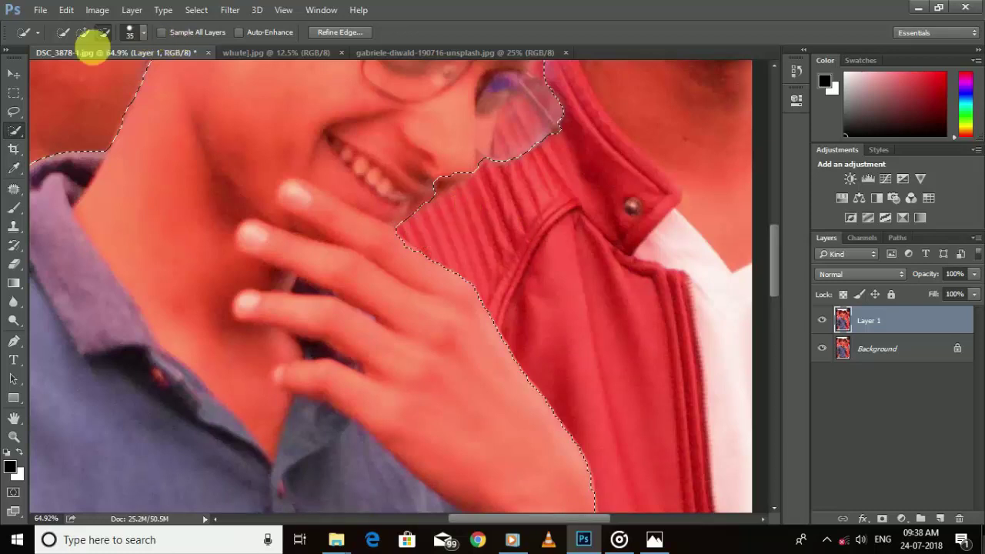
- Add the chin edge back into the selection with a 10 px brush
left_click(83, 32)
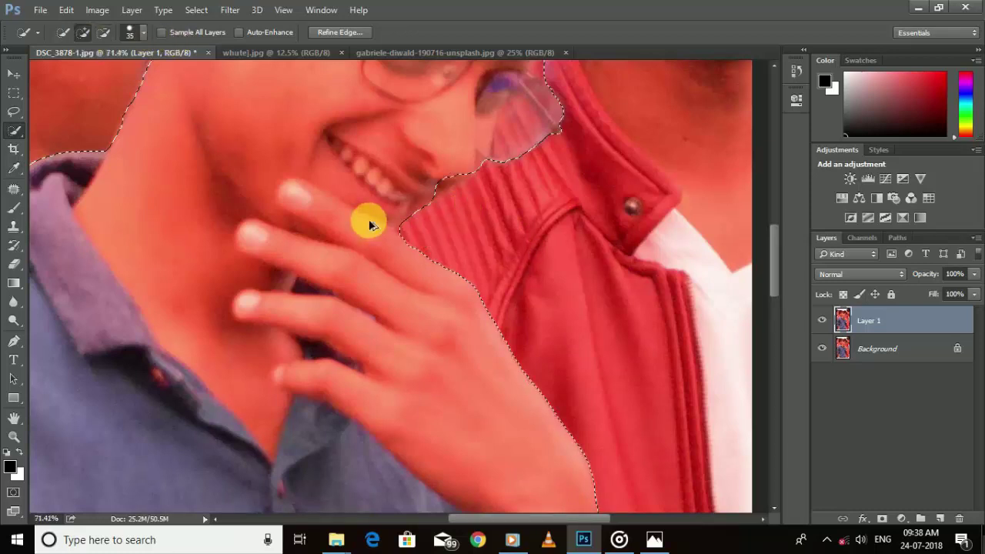
scroll(369, 223, "up", 3)
key("bracketleft")
key("bracketleft")
key("bracketleft")
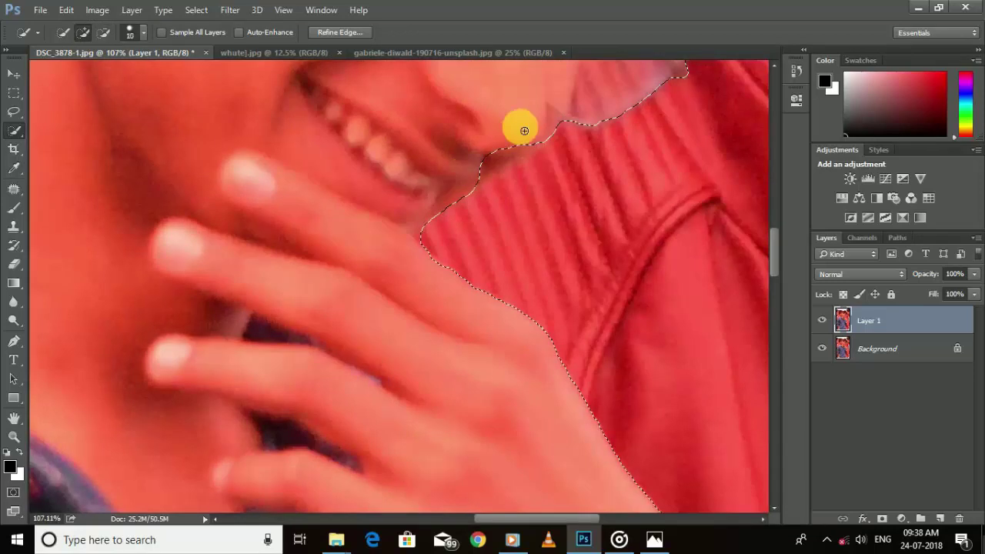
mouse_move(527, 144)
left_mouse_down()
mouse_move(445, 188)
mouse_move(519, 183)
mouse_move(529, 171)
left_mouse_up()
- Use Refine Edge with the Refine Radius brush along the top of the hair, and apply it
left_click(344, 34)
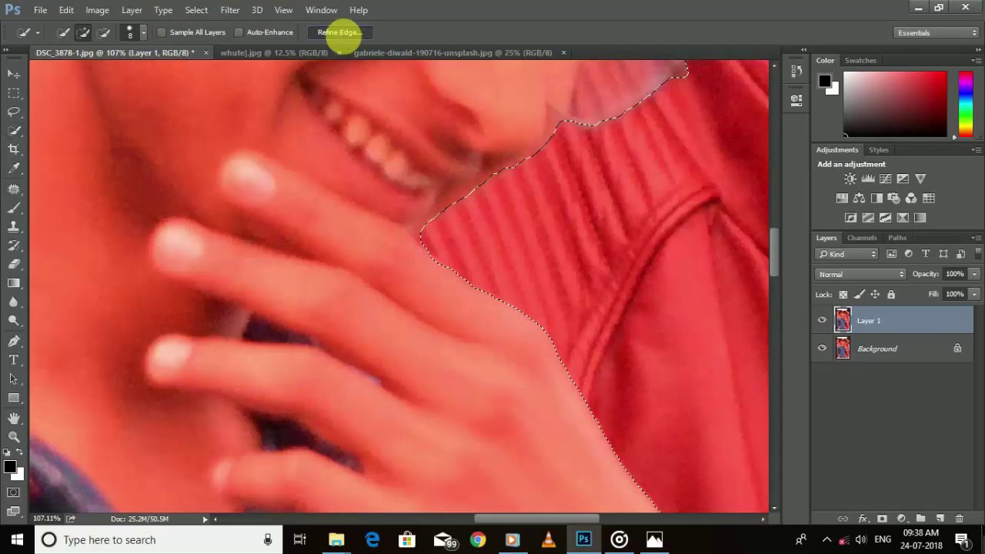
key("ctrl+minus")
key("ctrl+minus")
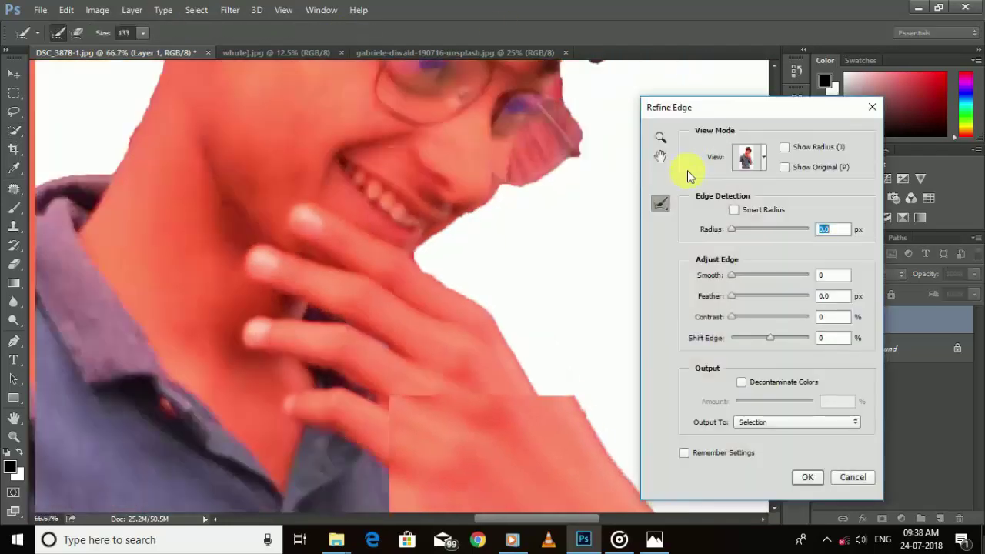
key("ctrl+minus")
key("ctrl+minus")
key("ctrl+minus")
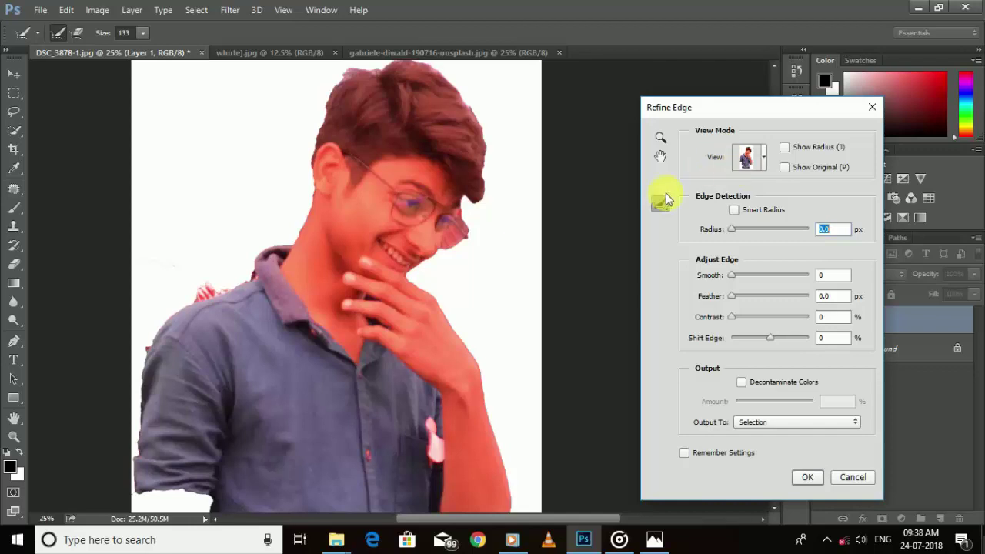
left_click(664, 202)
left_click(700, 203)
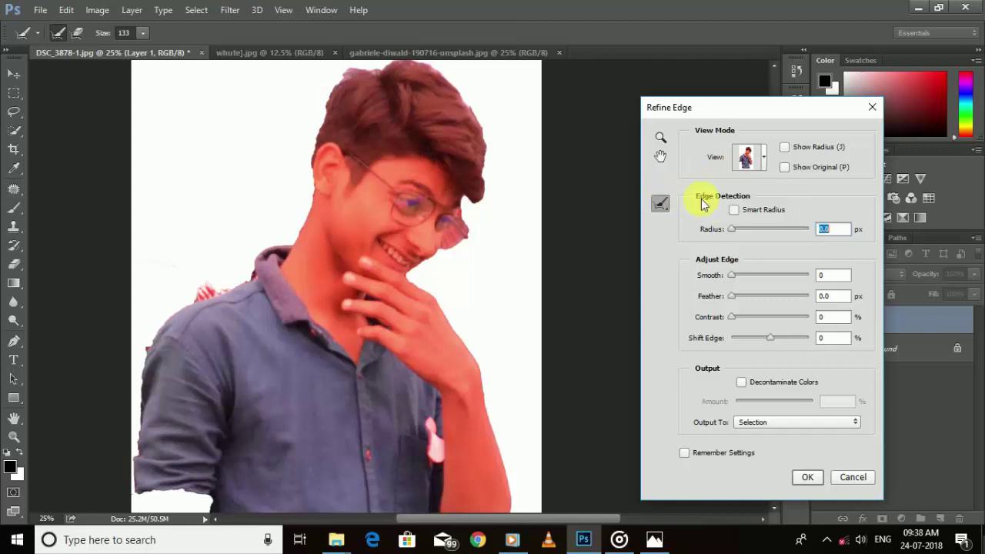
key("ctrl+minus")
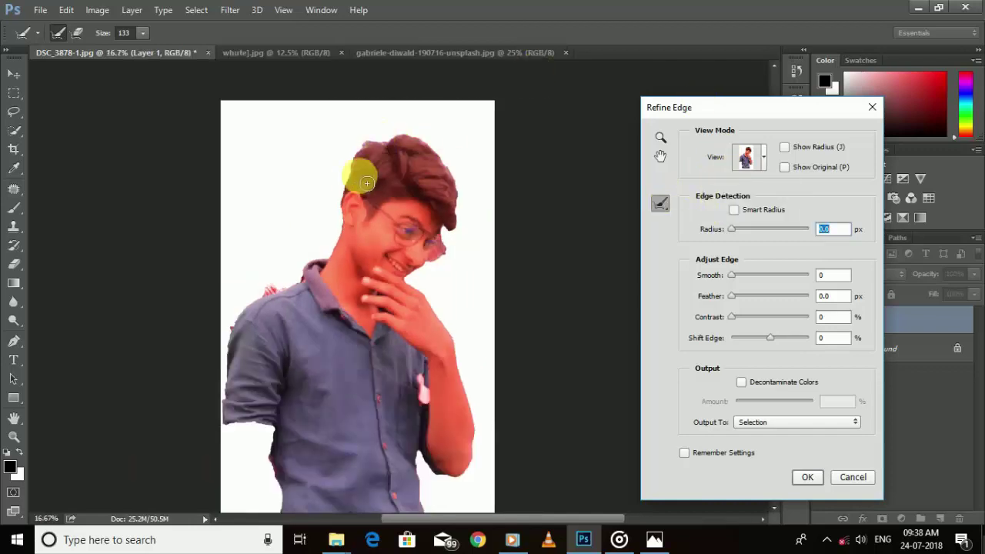
mouse_move(358, 186)
left_mouse_down()
mouse_move(352, 154)
mouse_move(384, 136)
mouse_move(413, 143)
mouse_move(449, 164)
mouse_move(461, 218)
mouse_move(446, 208)
left_mouse_up()
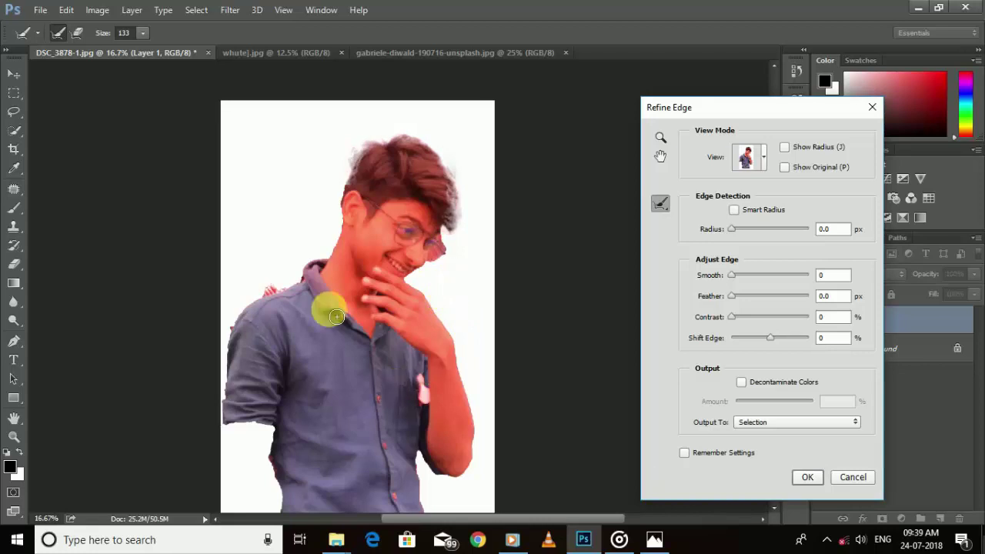
left_click(807, 483)
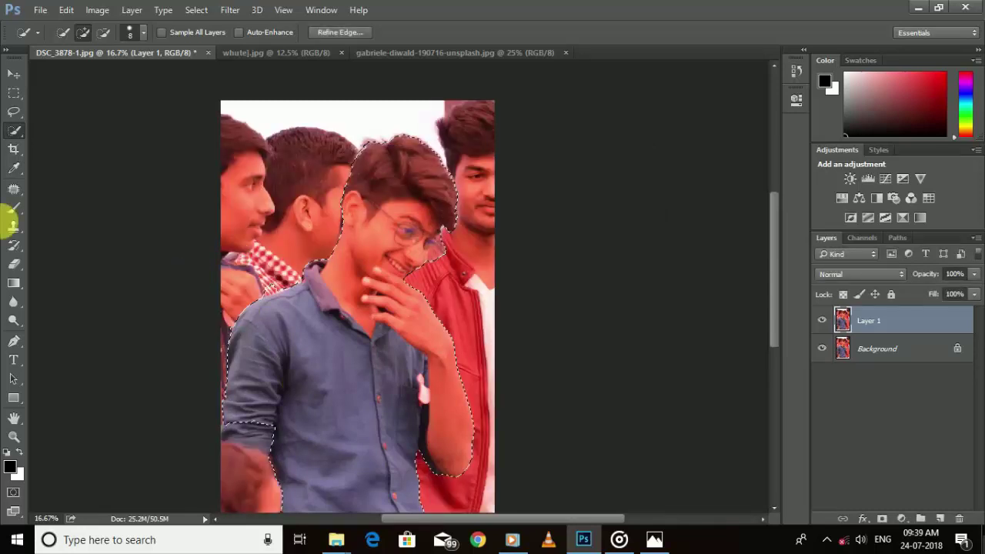
- Subtract the checkered collar behind the boy's left shoulder from the selection, then zoom back out
right_click(14, 138)
left_click(85, 126)
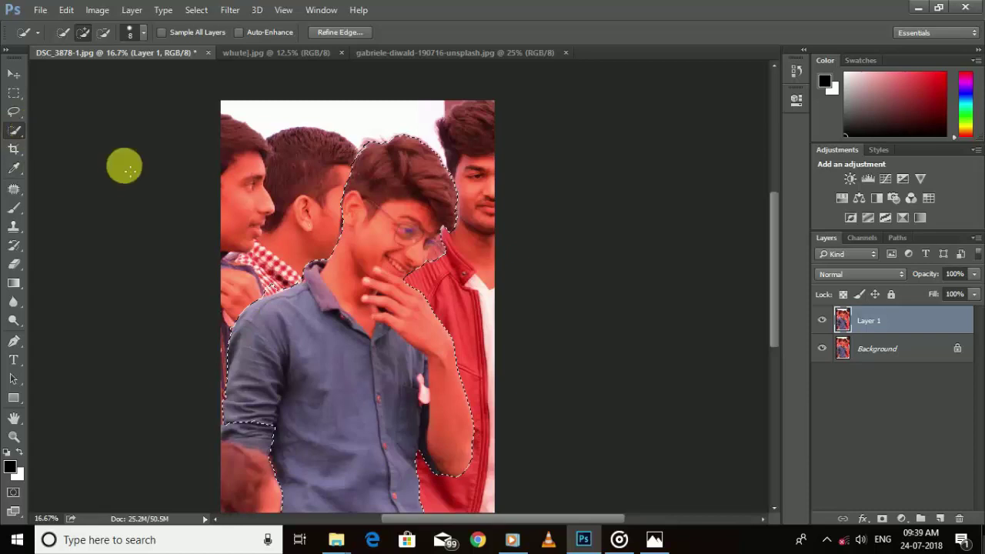
key("ctrl+plus")
key("ctrl+plus")
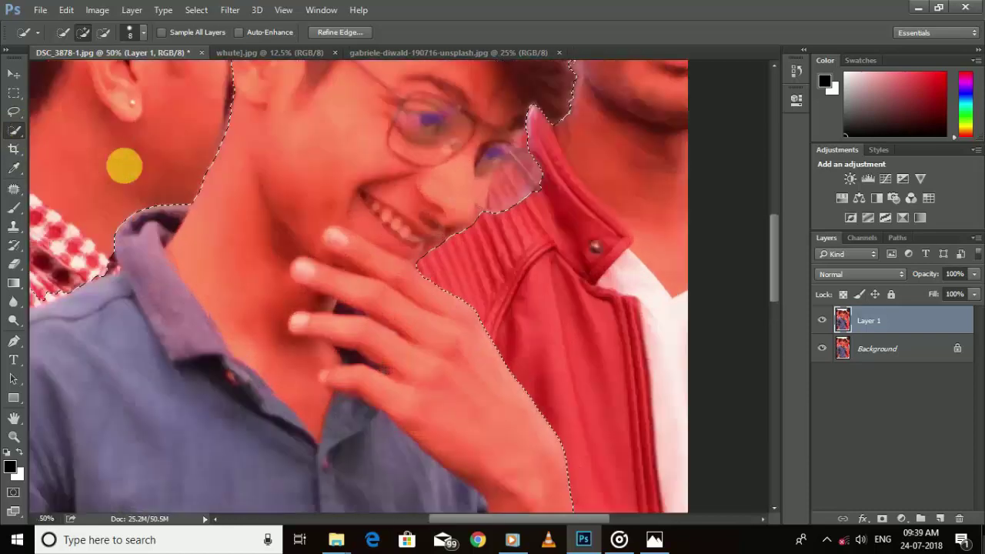
left_click_drag(127, 281, 363, 253)
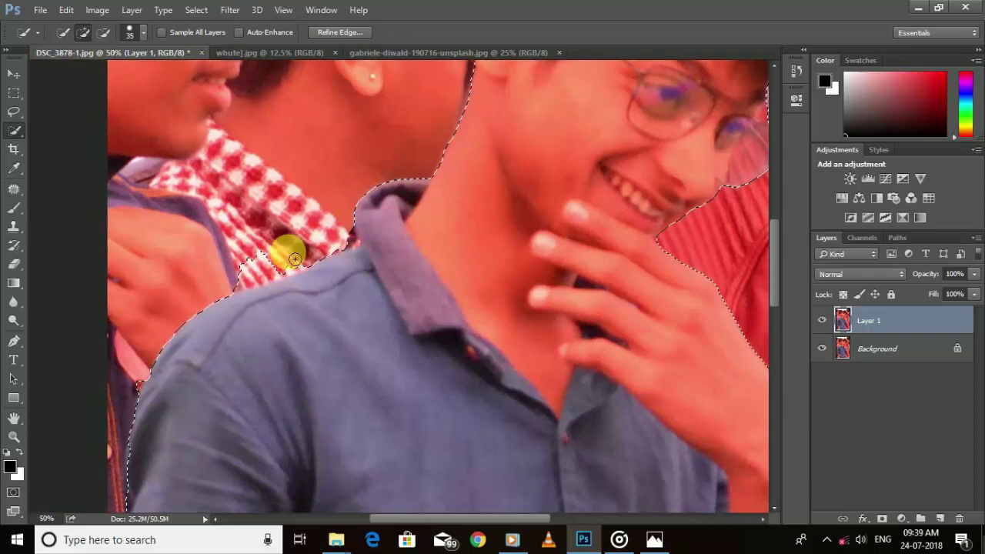
left_click(103, 32)
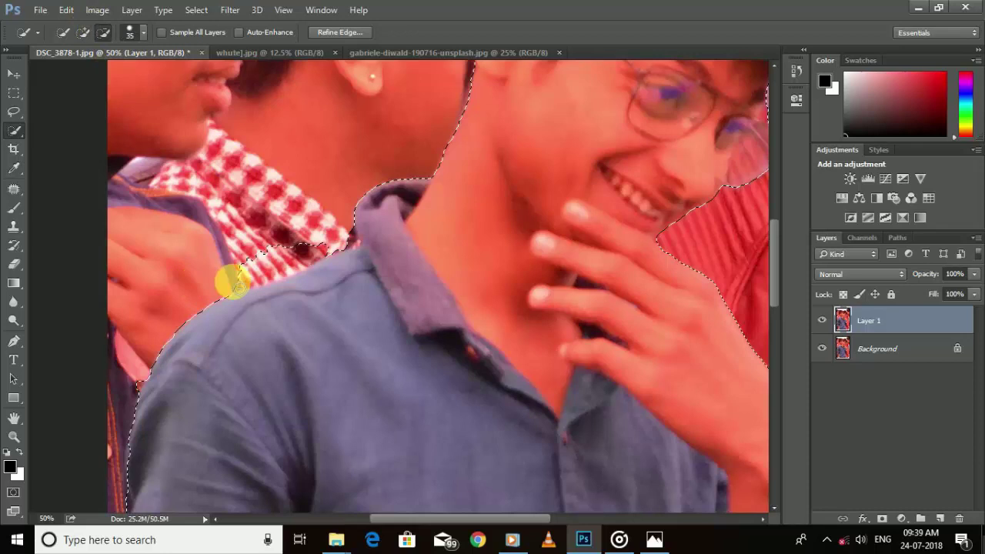
left_click_drag(281, 266, 314, 254)
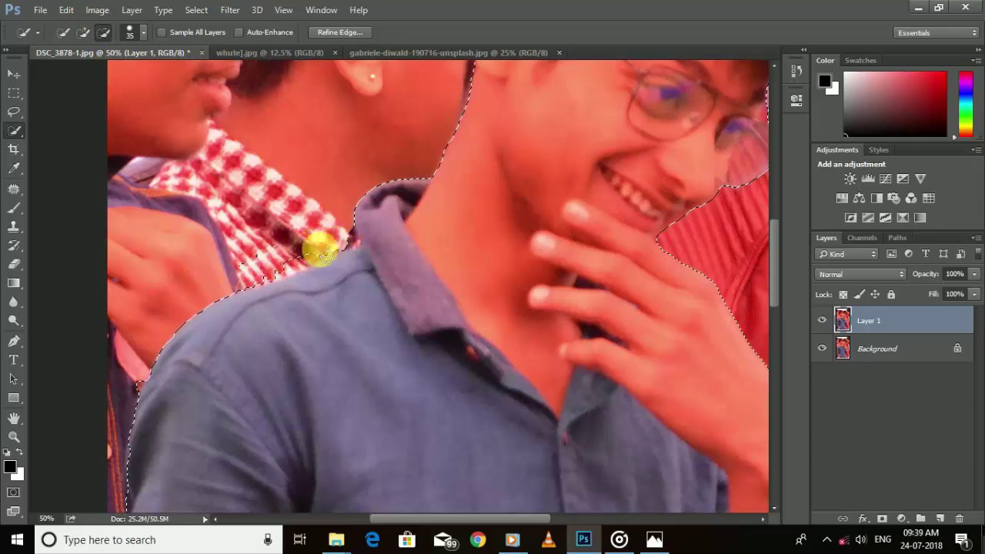
left_click_drag(261, 271, 304, 256)
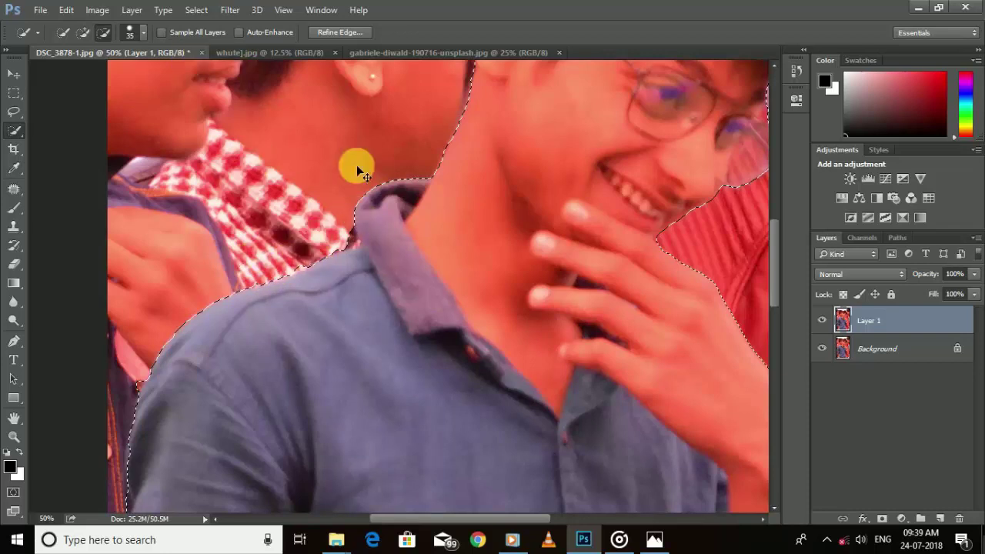
key("ctrl+minus")
key("ctrl+minus")
key("ctrl+minus")
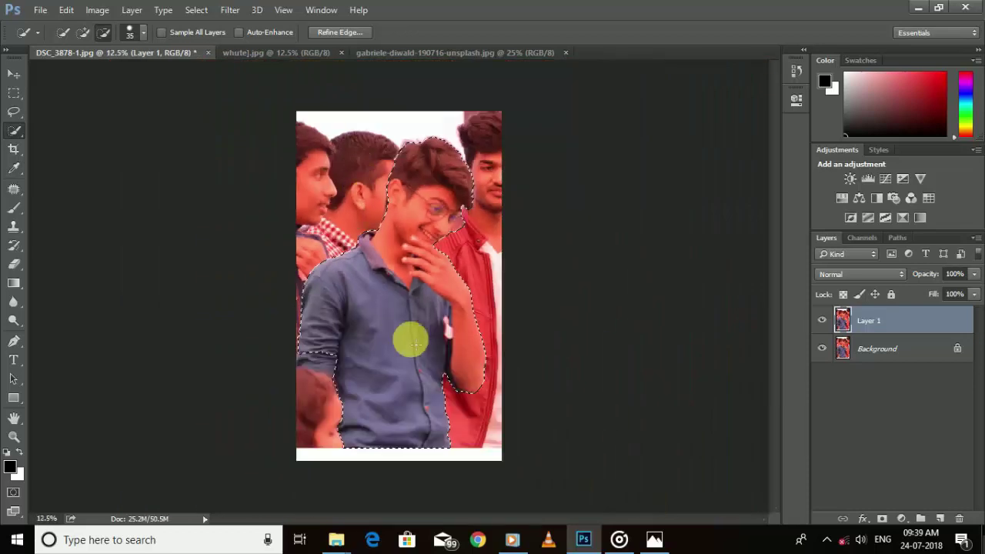
- Drag the selected boy onto the white whute].jpg canvas as Layer 1
left_click_drag(407, 354, 254, 61)
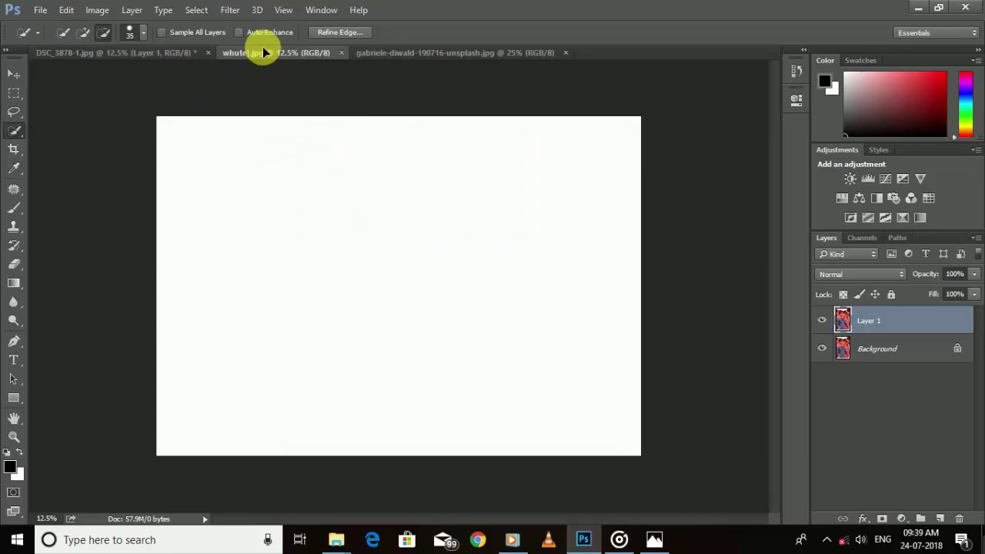
left_click_drag(254, 58, 350, 293)
left_click_drag(366, 327, 371, 372)
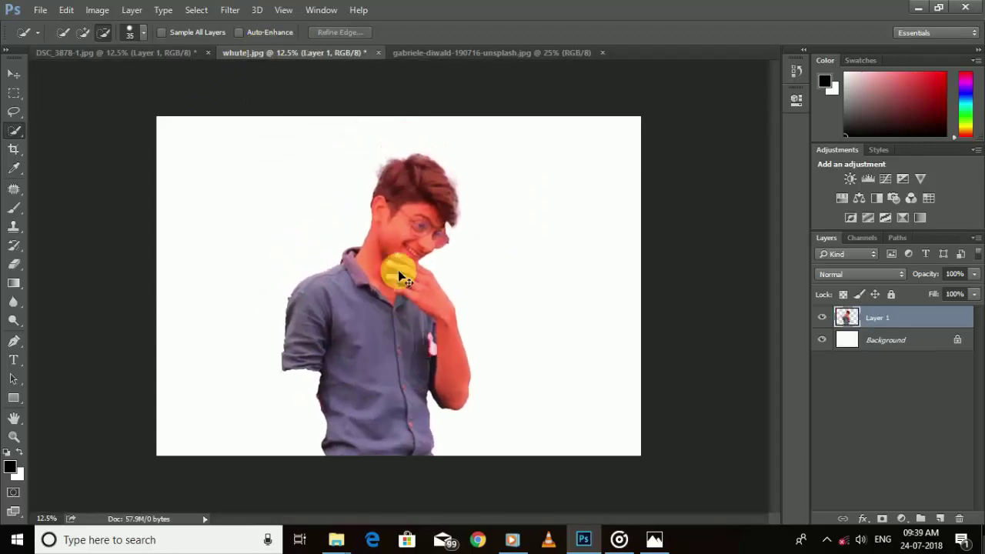
left_click(14, 263)
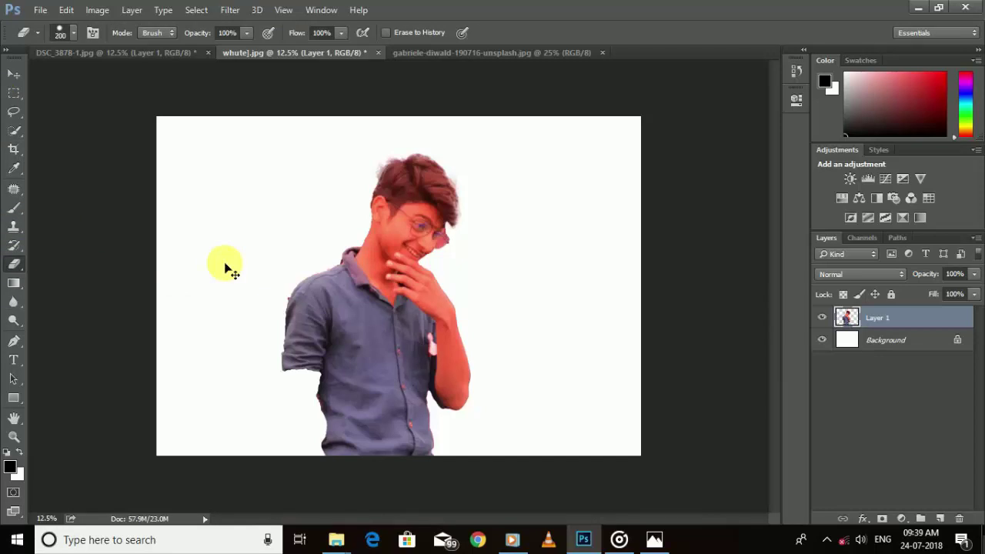
- Erase red fringe along the shoulder, arm and hair with a 125 px eraser, then fit to screen
scroll(222, 264, "up", 1)
scroll(204, 275, "up", 1)
scroll(233, 238, "up", 1)
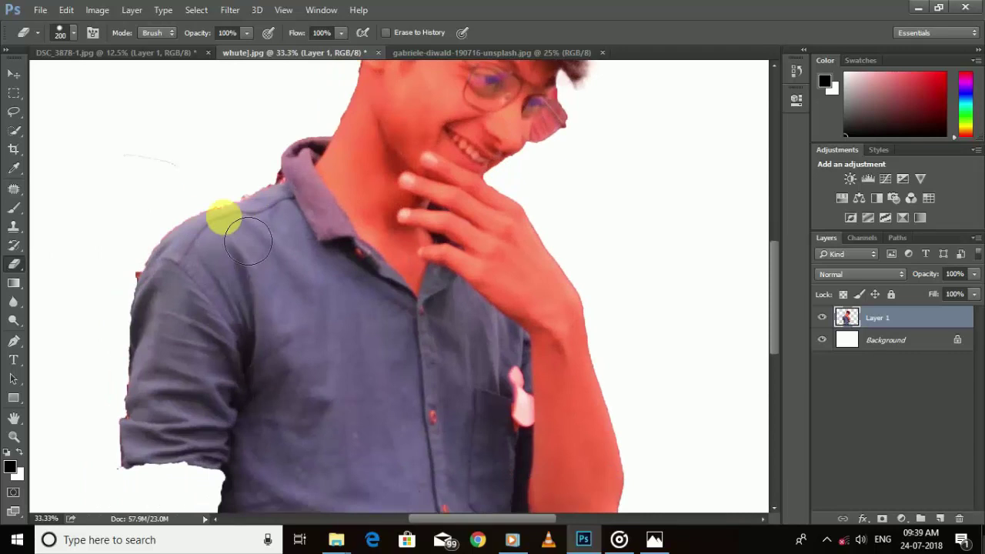
key("bracketleft")
key("bracketleft")
key("bracketleft")
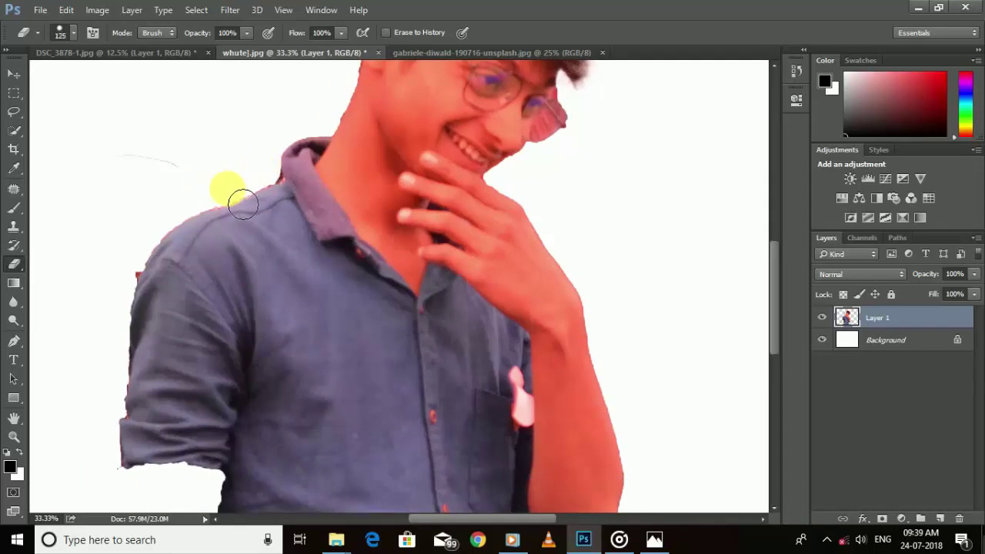
mouse_move(224, 213)
left_mouse_down()
mouse_move(172, 226)
mouse_move(138, 266)
mouse_move(97, 450)
mouse_move(104, 356)
mouse_move(125, 396)
mouse_move(174, 406)
mouse_move(215, 440)
mouse_move(220, 472)
mouse_move(158, 359)
mouse_move(204, 300)
mouse_move(214, 471)
mouse_move(172, 398)
mouse_move(43, 466)
left_mouse_up()
mouse_move(196, 405)
left_mouse_down()
mouse_move(297, 305)
mouse_move(303, 406)
mouse_move(220, 341)
mouse_move(171, 257)
left_mouse_up()
mouse_move(330, 178)
left_mouse_down()
mouse_move(374, 229)
mouse_move(428, 353)
mouse_move(275, 145)
mouse_move(123, 254)
mouse_move(138, 209)
mouse_move(180, 164)
mouse_move(152, 219)
mouse_move(125, 231)
mouse_move(191, 165)
mouse_move(154, 176)
mouse_move(287, 151)
left_mouse_up()
key("ctrl+0")
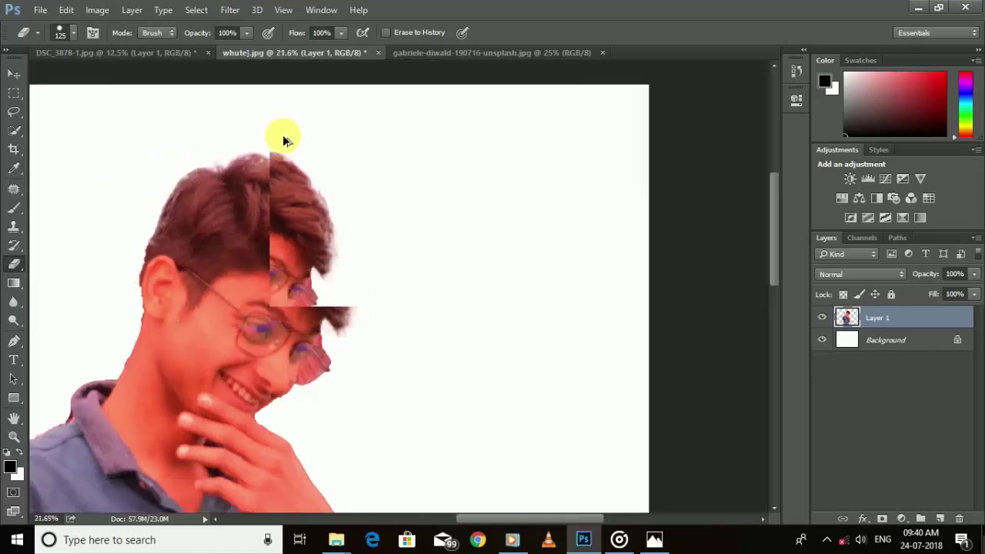
scroll(473, 233, "up", 1)
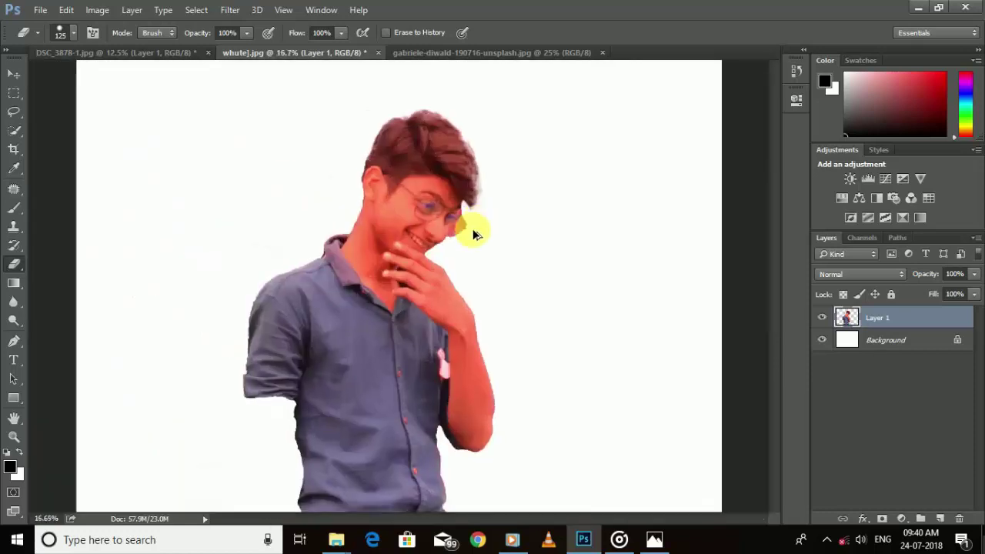
scroll(479, 230, "up", 1)
scroll(478, 229, "down", 3)
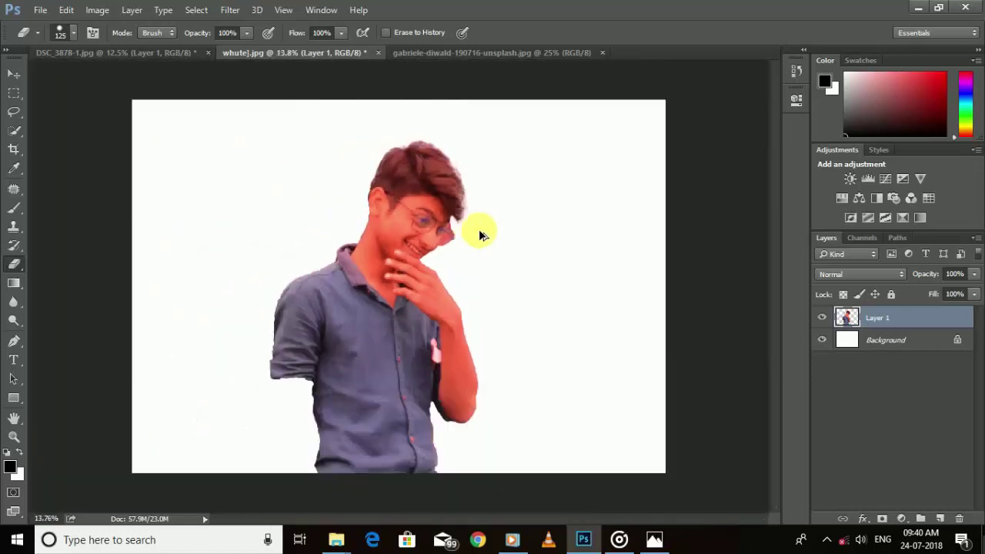
- Add a Threshold adjustment layer above the boy cut-out with its level set to 122
left_click(14, 74)
left_click(901, 518)
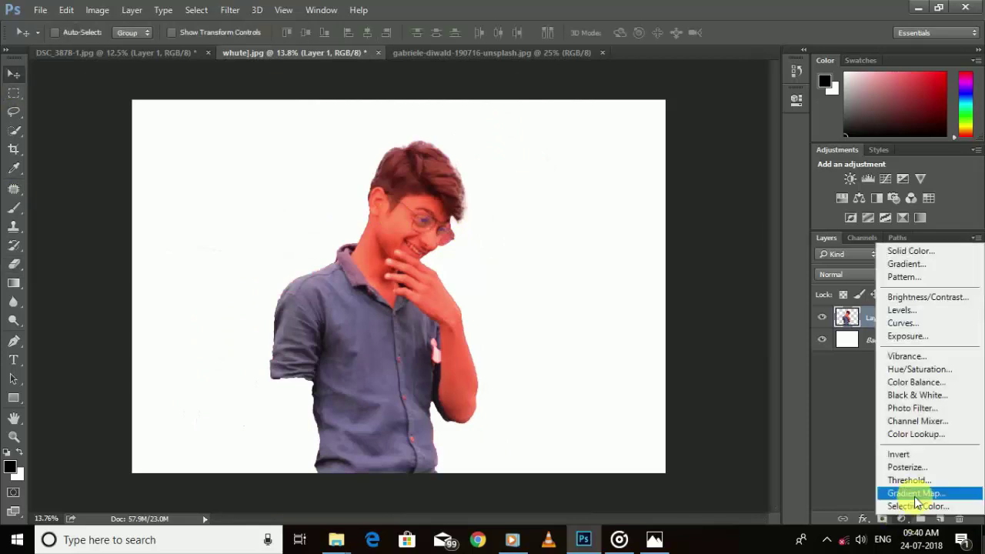
left_click(904, 479)
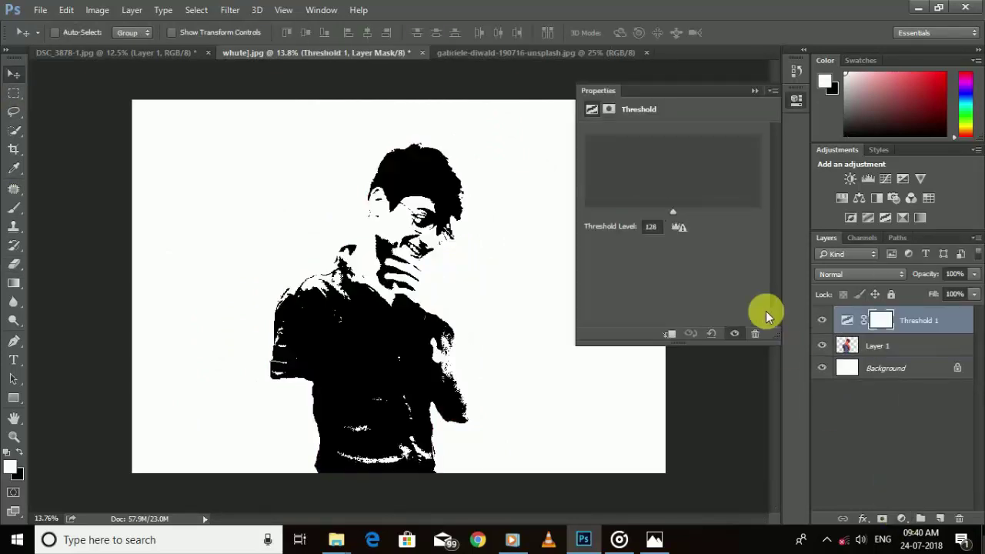
type("122")
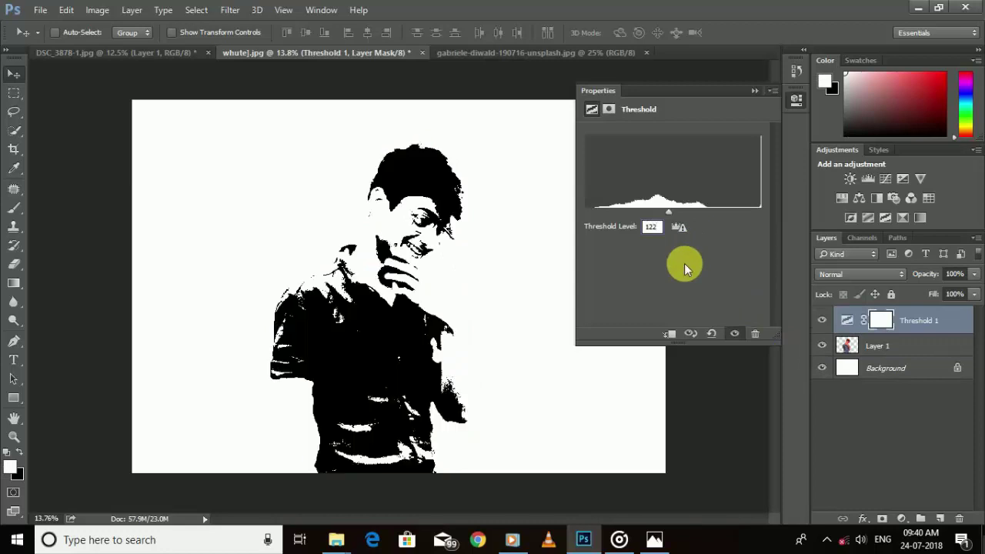
left_click(752, 91)
- Drag the red building photo into the boy's document as a new layer
left_click(507, 54)
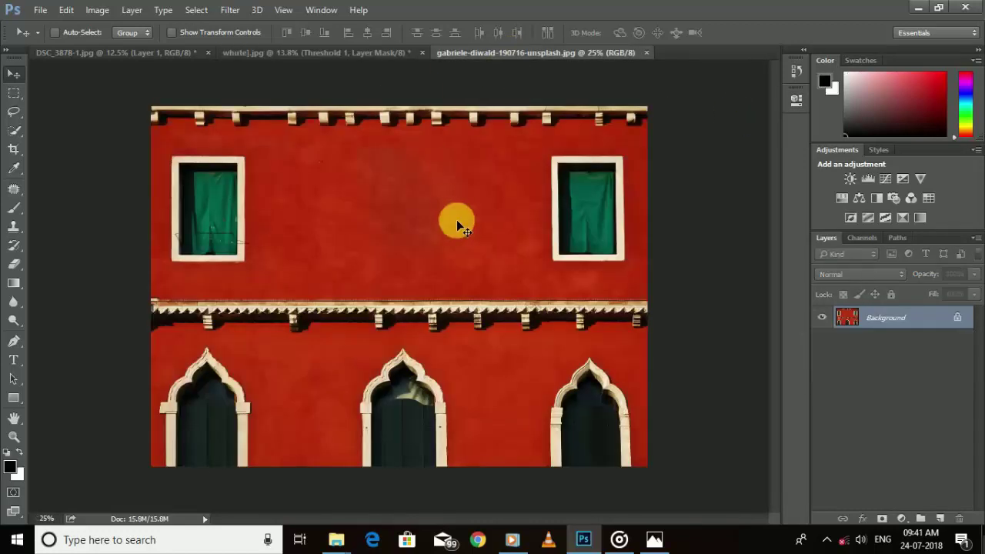
mouse_move(526, 283)
left_mouse_down()
mouse_move(376, 54)
mouse_move(348, 180)
left_mouse_up()
mouse_move(389, 299)
left_mouse_down()
mouse_move(389, 307)
mouse_move(456, 287)
left_mouse_up()
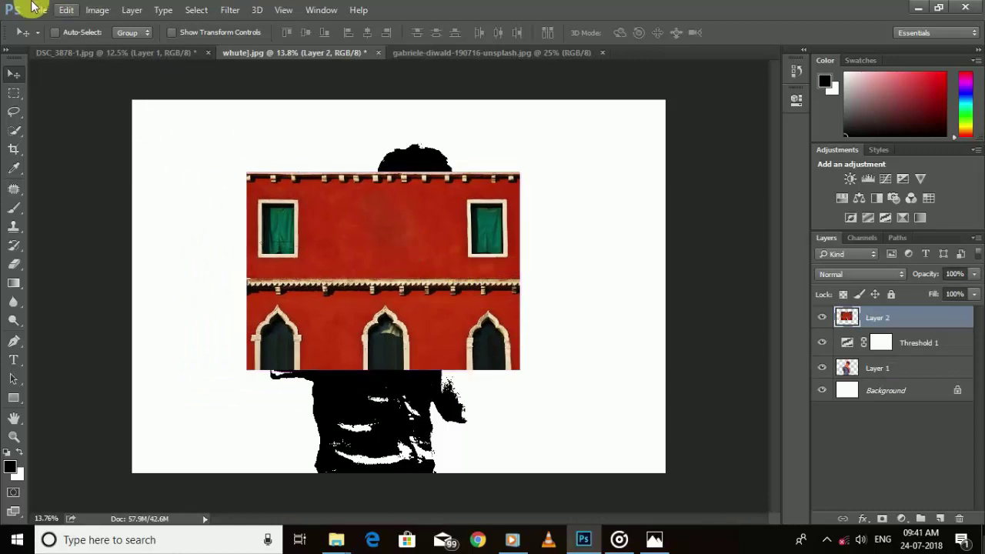
- Free Transform the building layer, enlarging it to cover the whole canvas
left_click(68, 10)
left_click(68, 10)
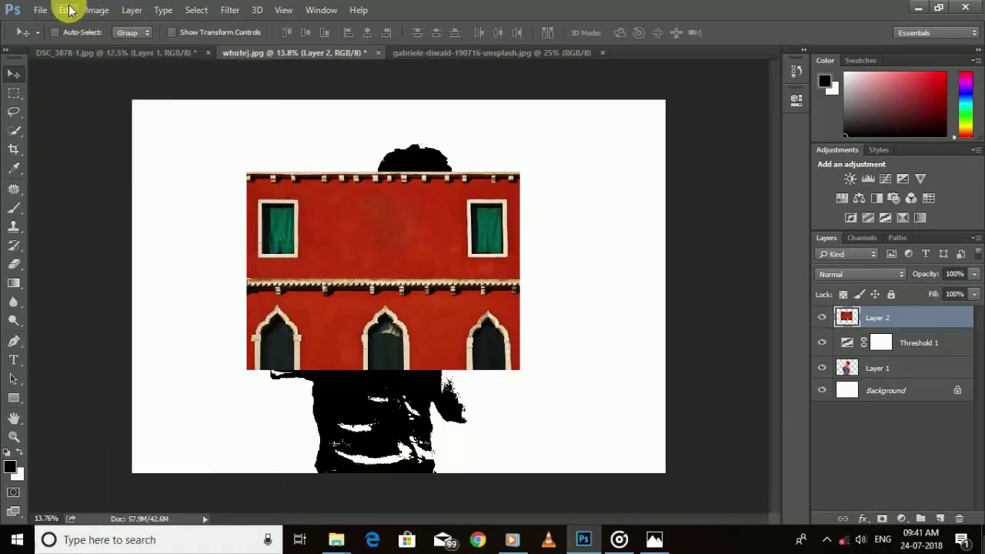
left_click(68, 10)
left_click(133, 276)
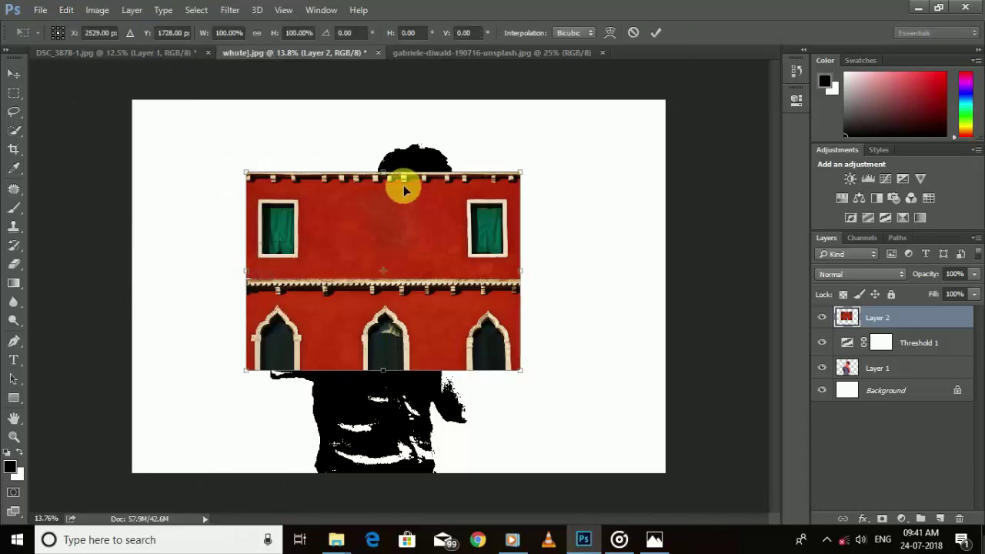
left_click_drag(520, 177, 614, 100)
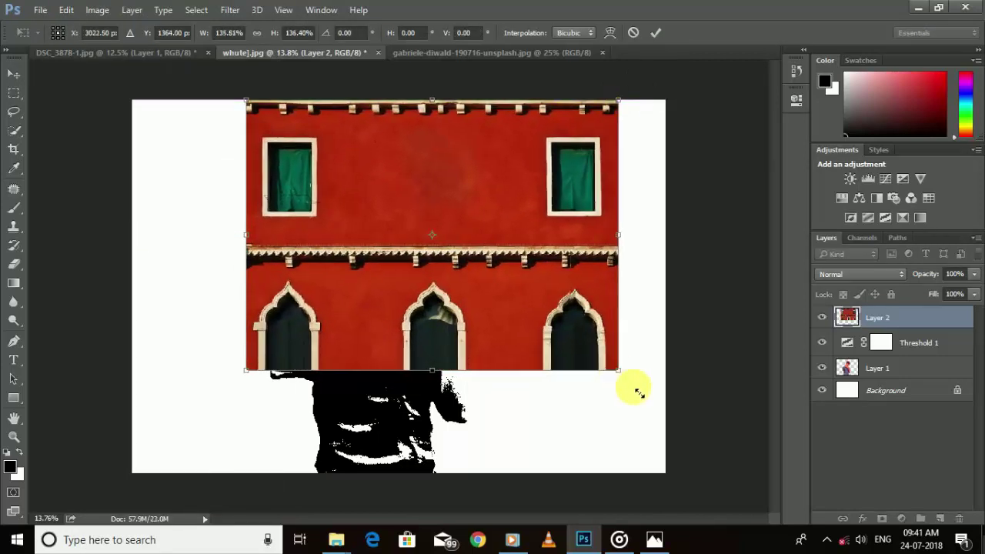
left_click_drag(613, 371, 671, 442)
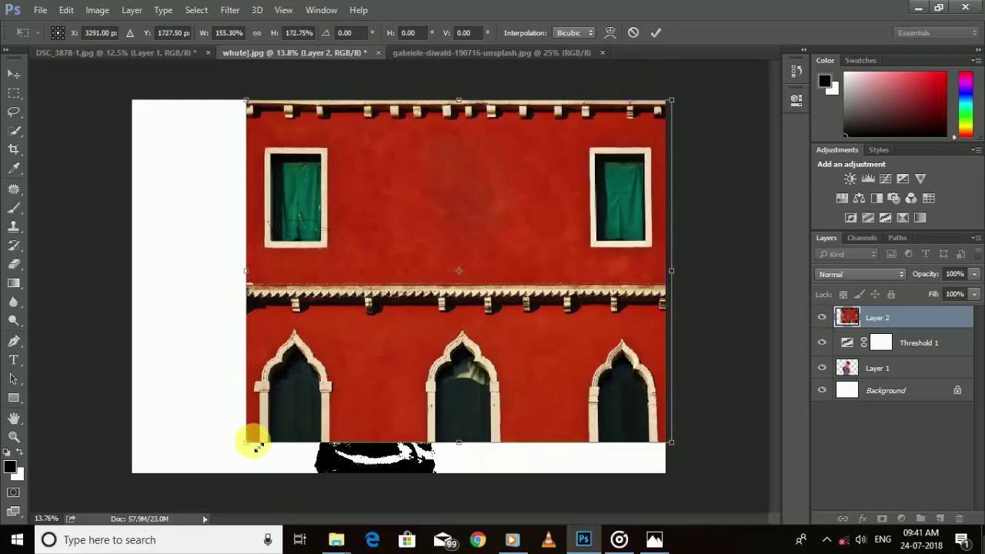
mouse_move(247, 442)
left_mouse_down()
mouse_move(142, 502)
mouse_move(137, 489)
left_mouse_up()
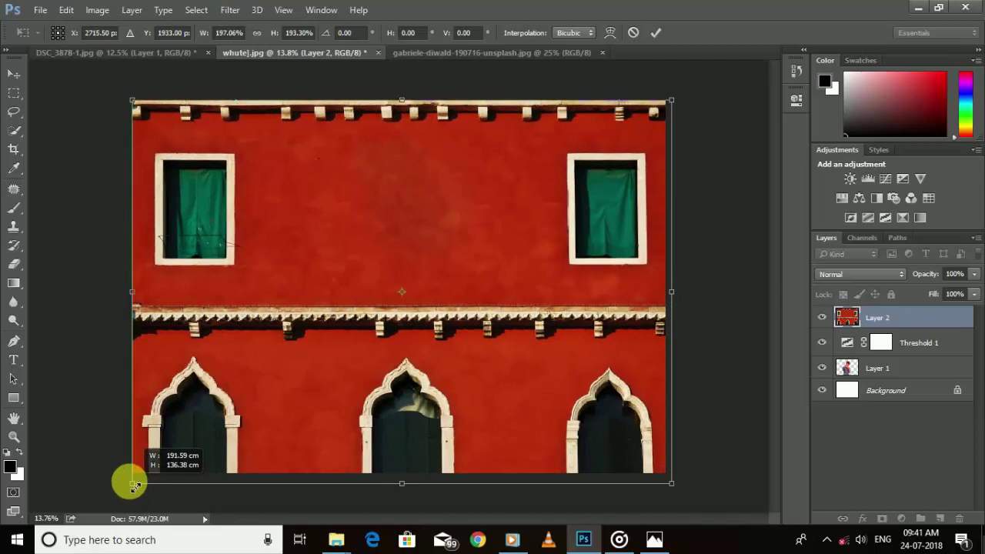
left_click_drag(298, 368, 290, 370)
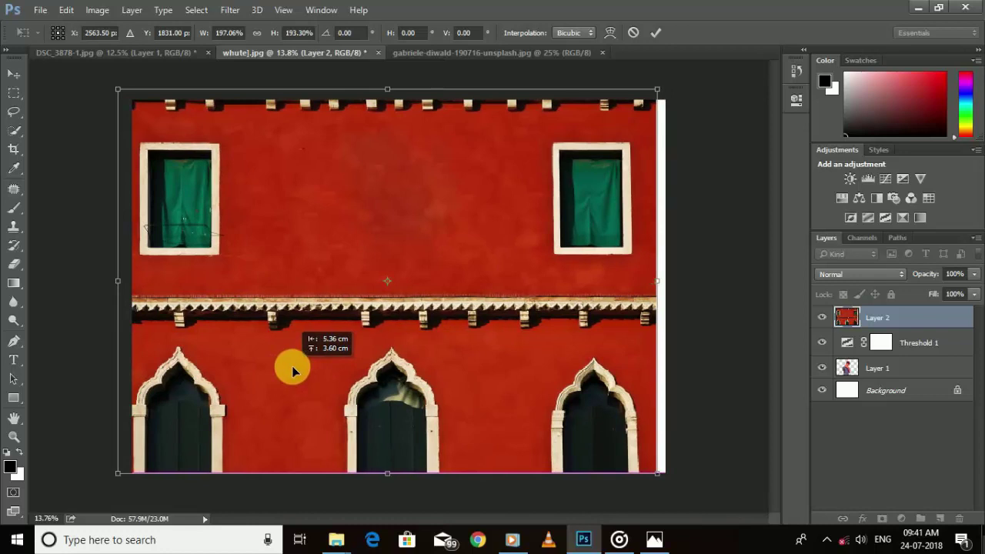
left_click(655, 32)
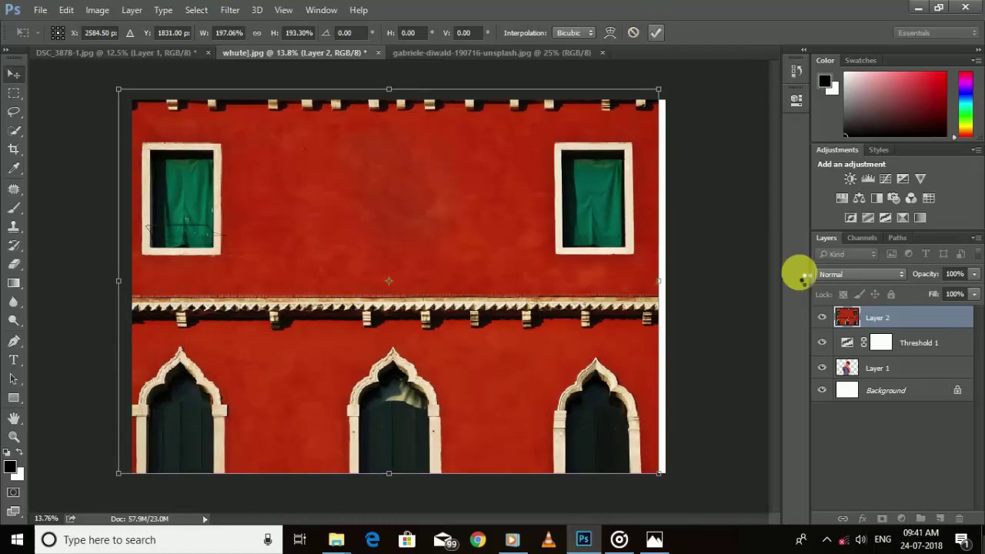
- Set Layer 2's blend mode to Screen and nudge the red wall inside the silhouette
left_click(852, 274)
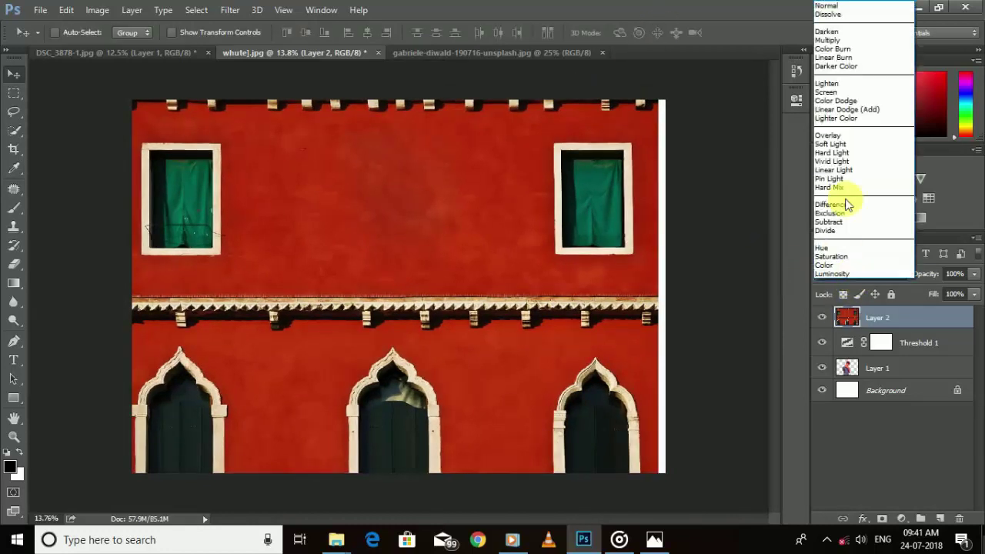
left_click(831, 94)
left_click_drag(416, 361, 404, 360)
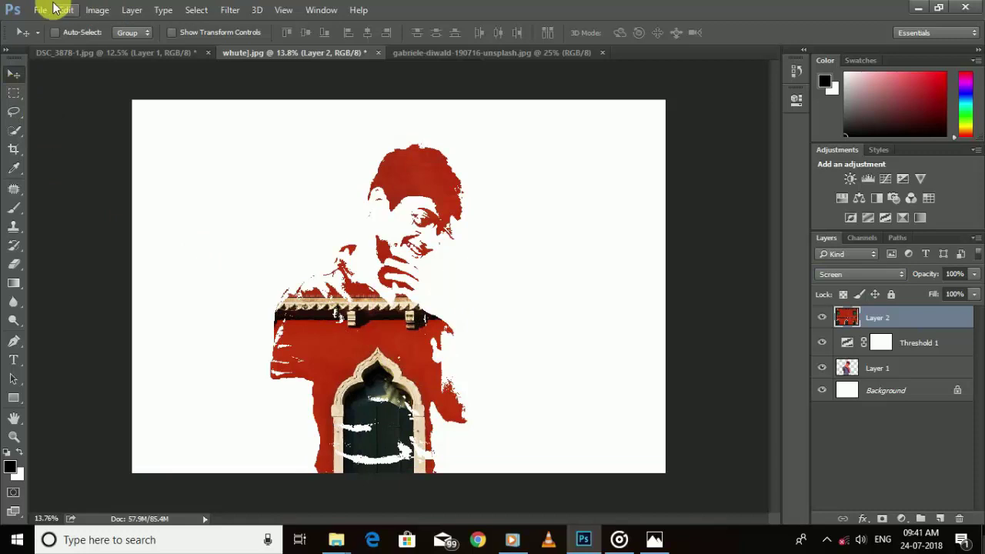
key("ctrl+plus")
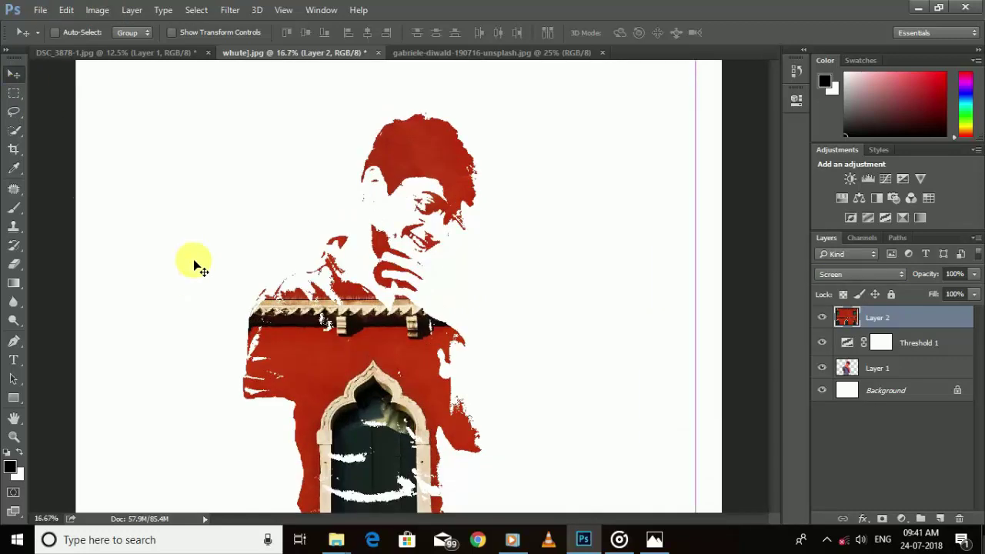
key("ctrl+plus")
key("ctrl+minus")
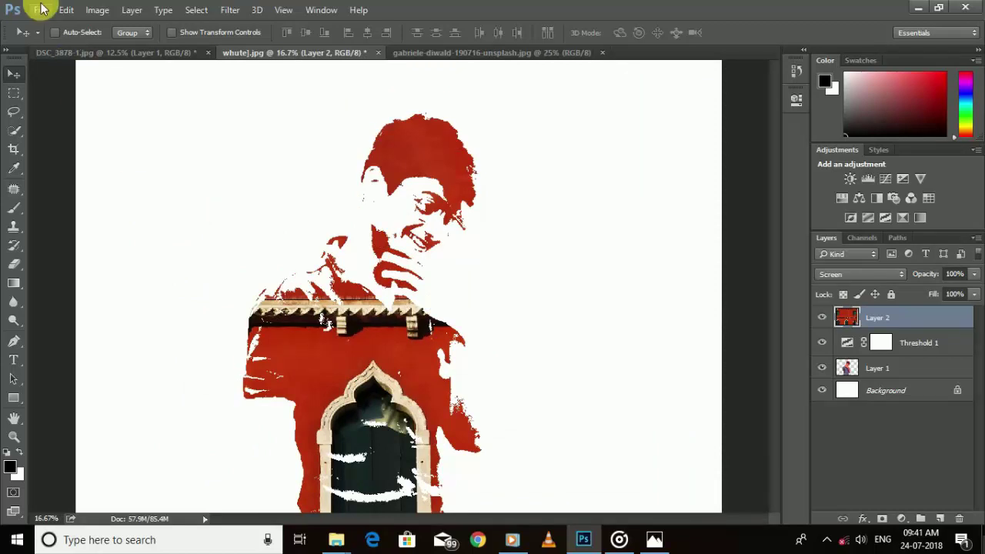
mouse_move(336, 398)
left_mouse_down()
mouse_move(347, 406)
mouse_move(336, 394)
left_mouse_up()
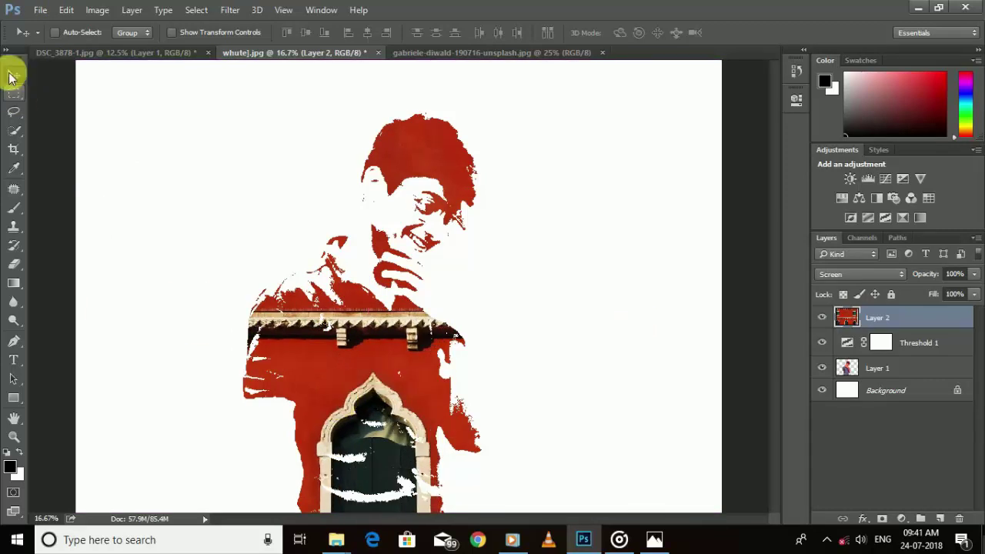
- Save the image as a new file with JPEG as the format
left_click(38, 10)
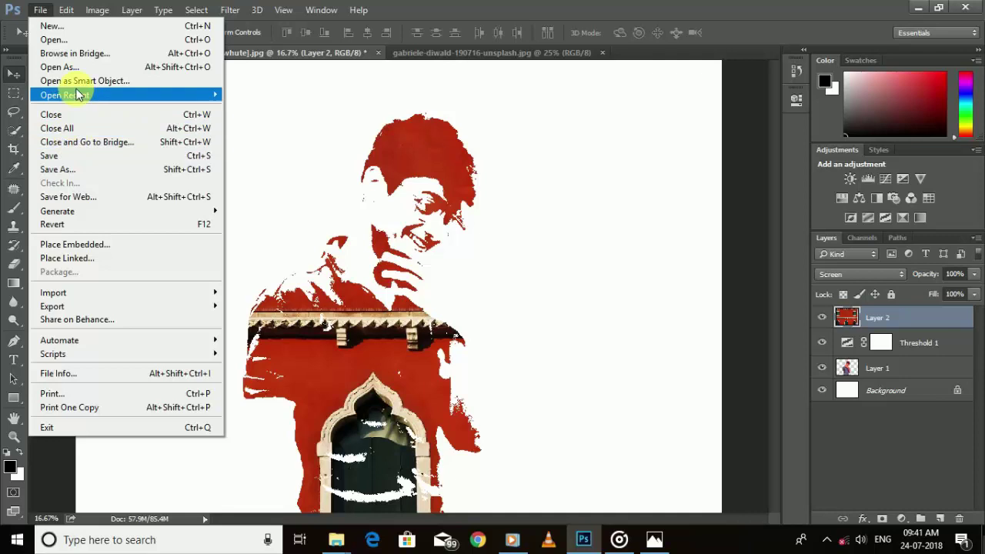
left_click(75, 156)
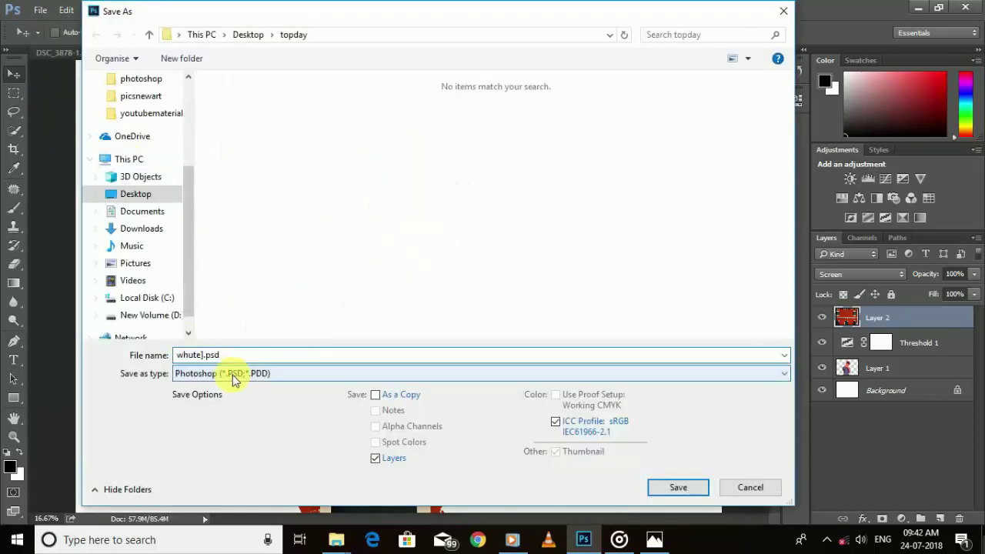
left_click(236, 373)
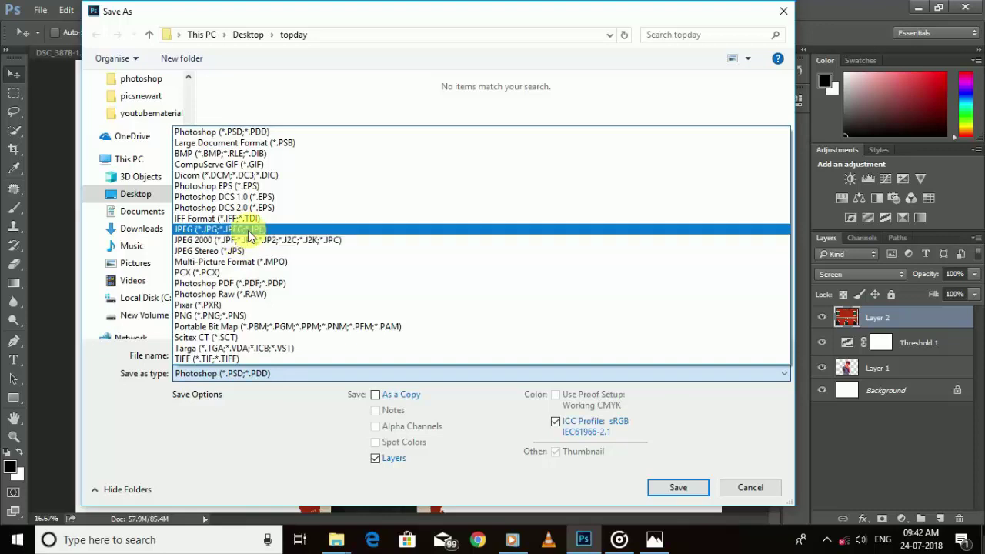
left_click(250, 228)
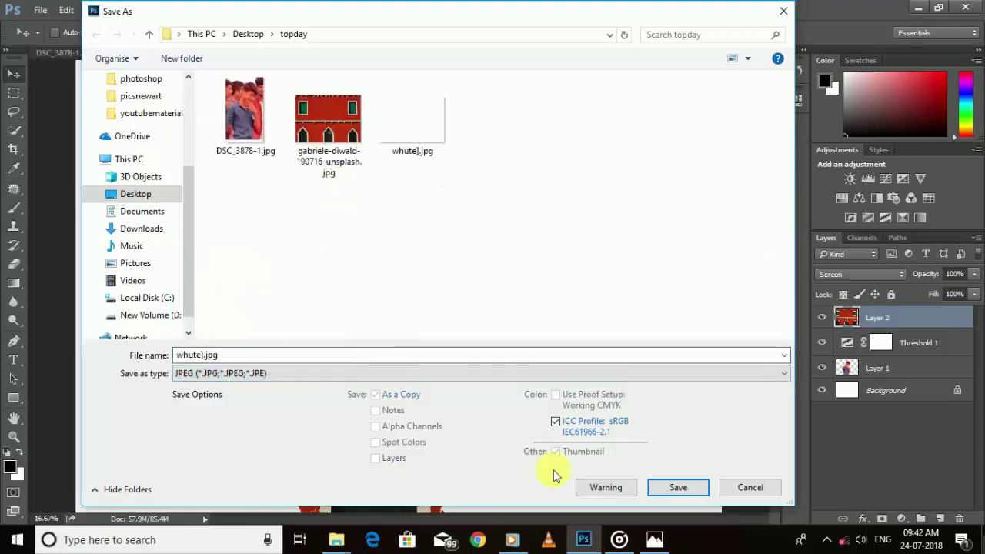
- Name it wkjkute].jpg in the topday folder and save at High JPEG quality
left_click(173, 355)
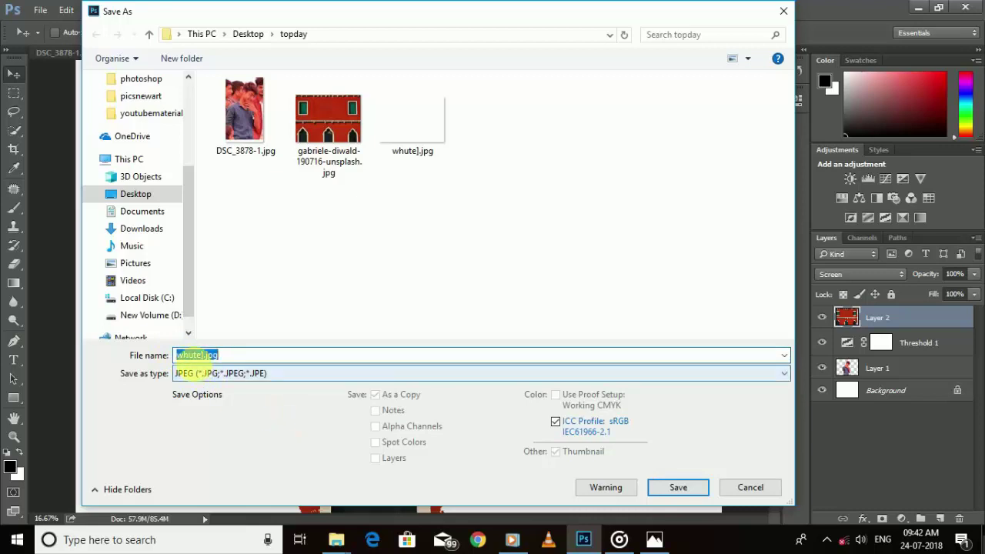
left_click(186, 355)
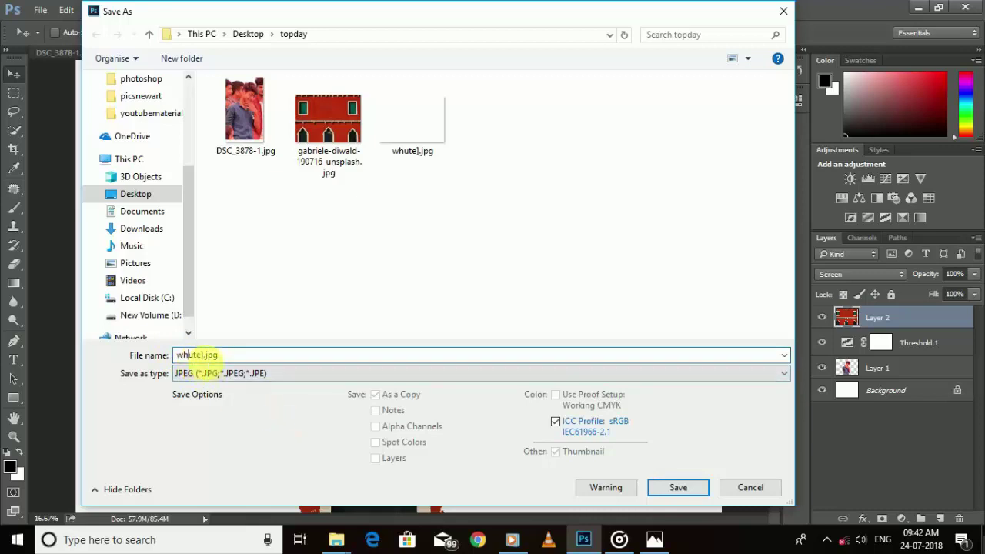
left_click(668, 493)
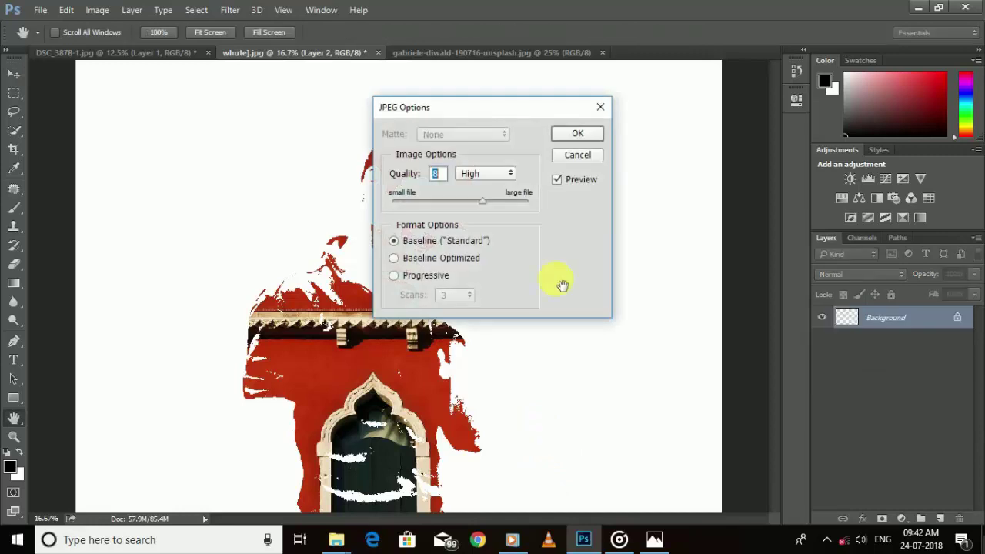
left_click(587, 133)
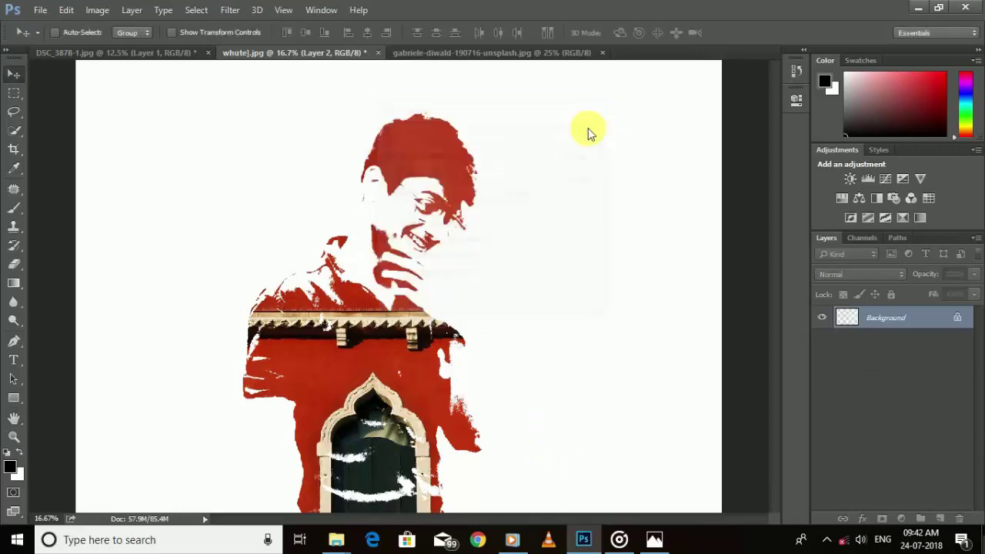